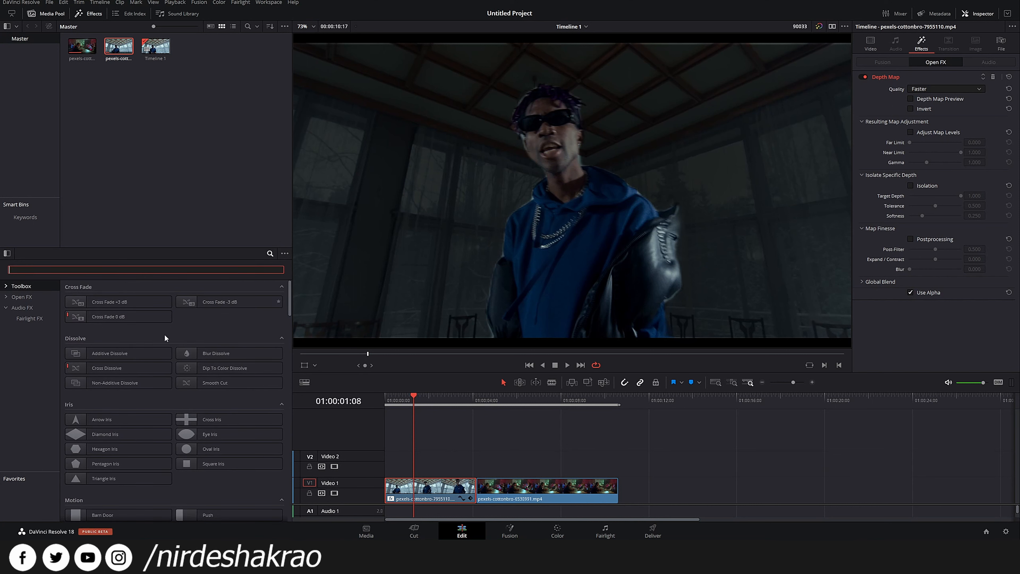
Step: Add a basic Text title on Video 2 above the first clip and trim it to that clip's length
left_click(6, 287)
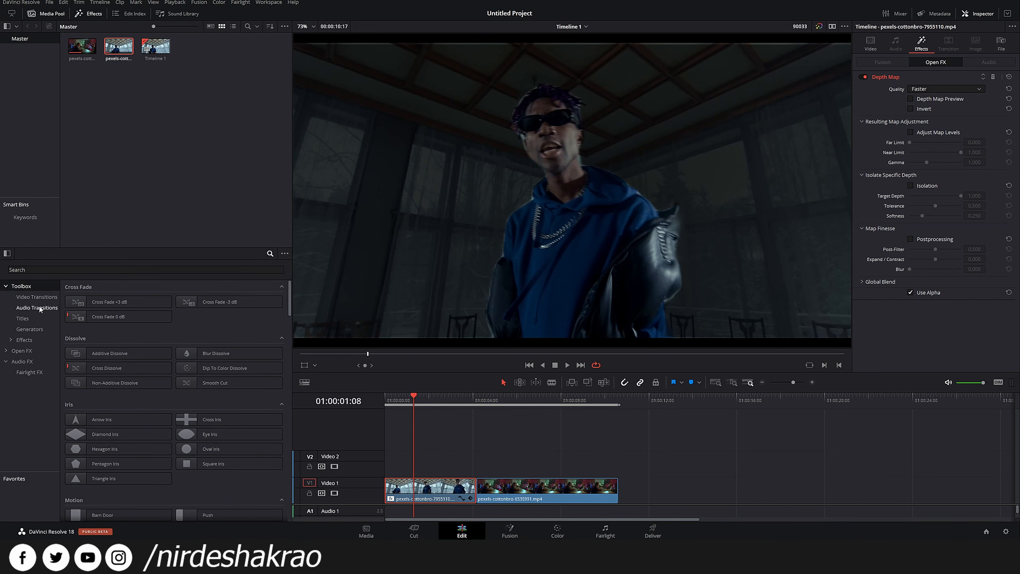
left_click(47, 318)
left_click_drag(96, 331, 386, 466)
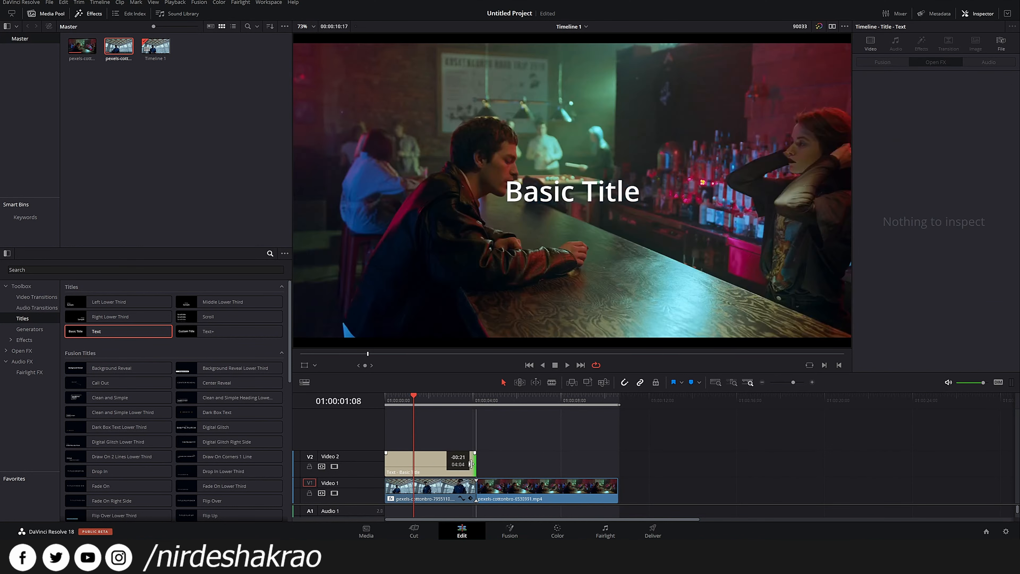
left_click(449, 463)
Step: Set the title's text to HIP HOP and its font size to 406
left_click(927, 97)
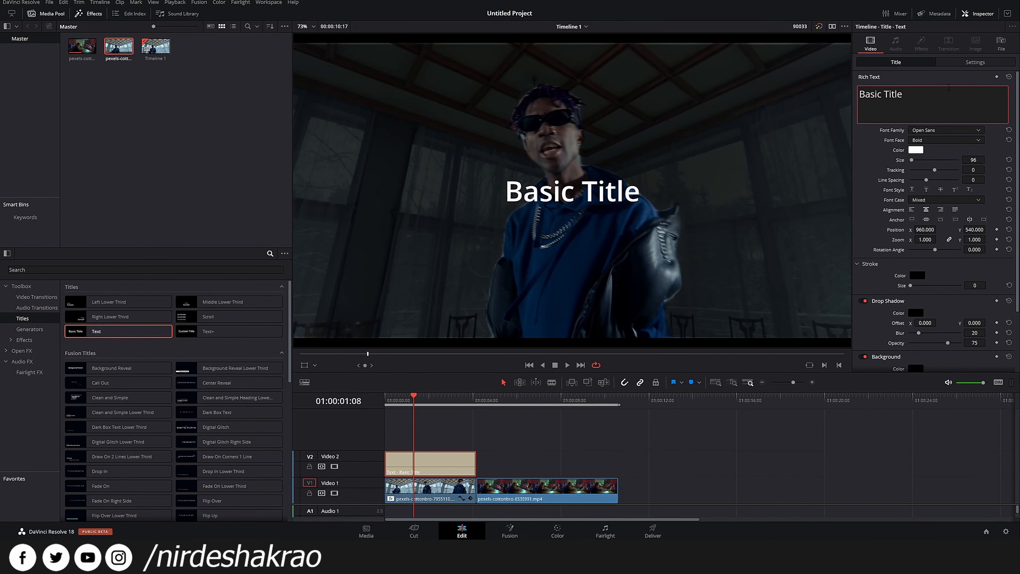
left_click_drag(927, 97, 831, 100)
type("HIP HOP")
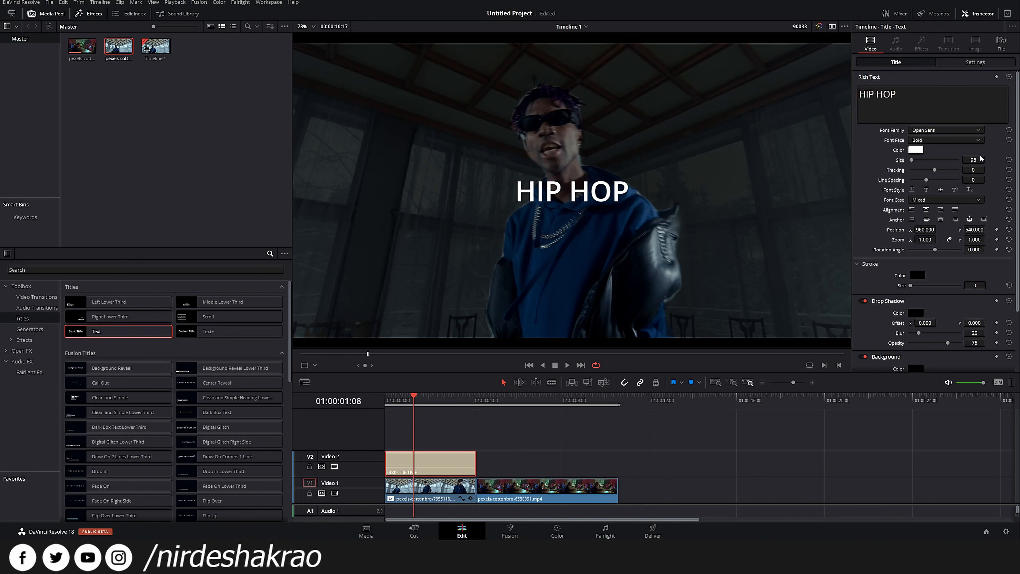
left_click_drag(977, 160, 988, 159)
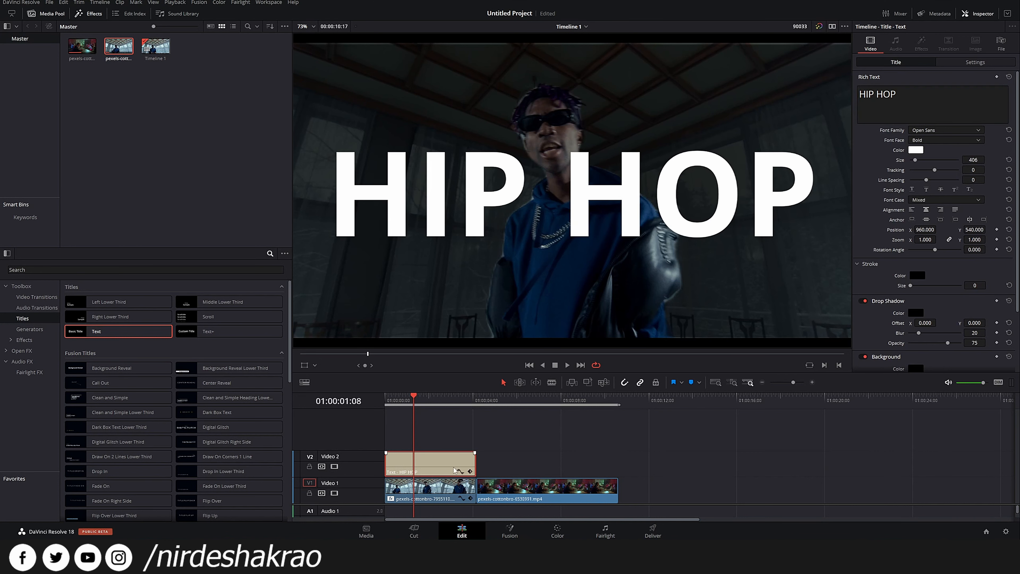
Step: Duplicate the first Video 1 clip onto Video 3 above the title, and remove the Depth Map effect from the Video 1 original
left_click(439, 493)
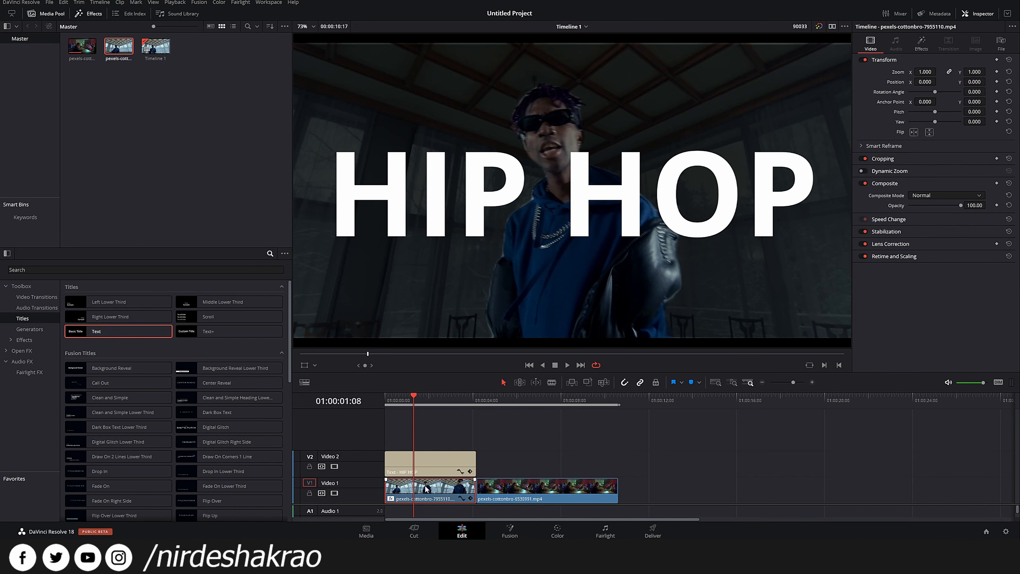
left_click_drag(427, 491, 431, 438)
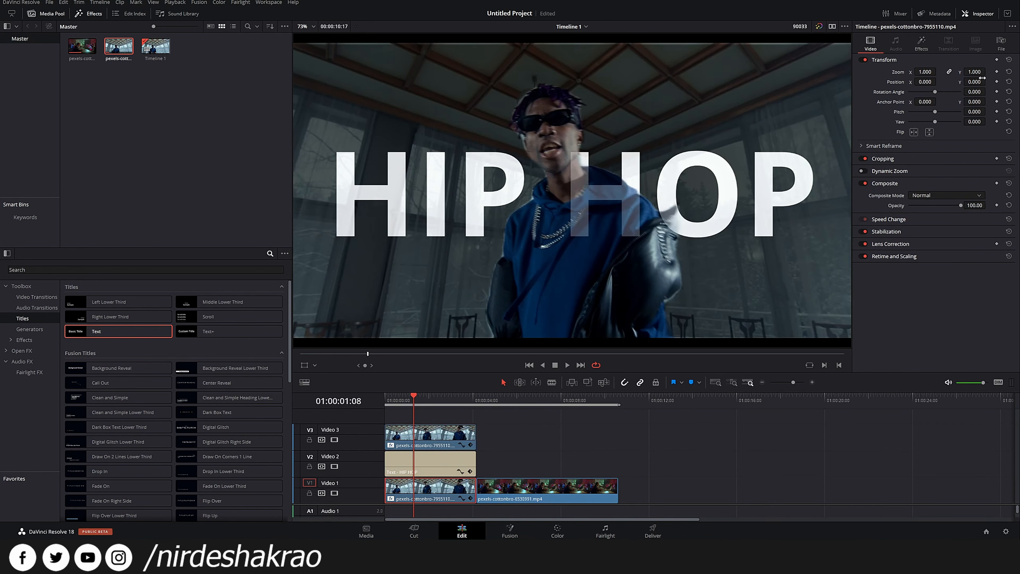
left_click(920, 43)
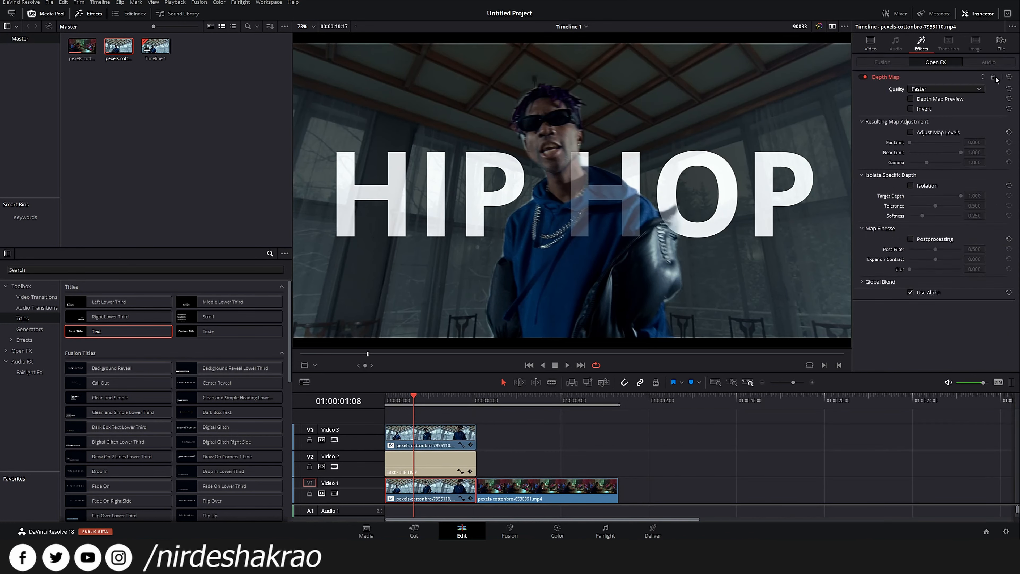
left_click(996, 76)
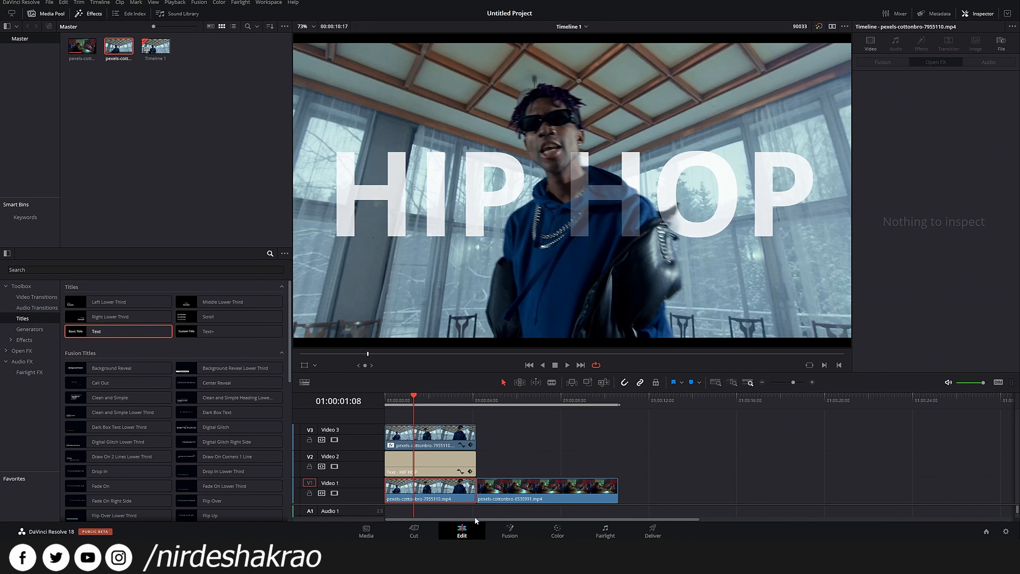
Step: Using the depth map preview, adjust the Video 3 clip's map levels to Far Limit 0.214 and Near Limit 0.718
left_click(427, 458)
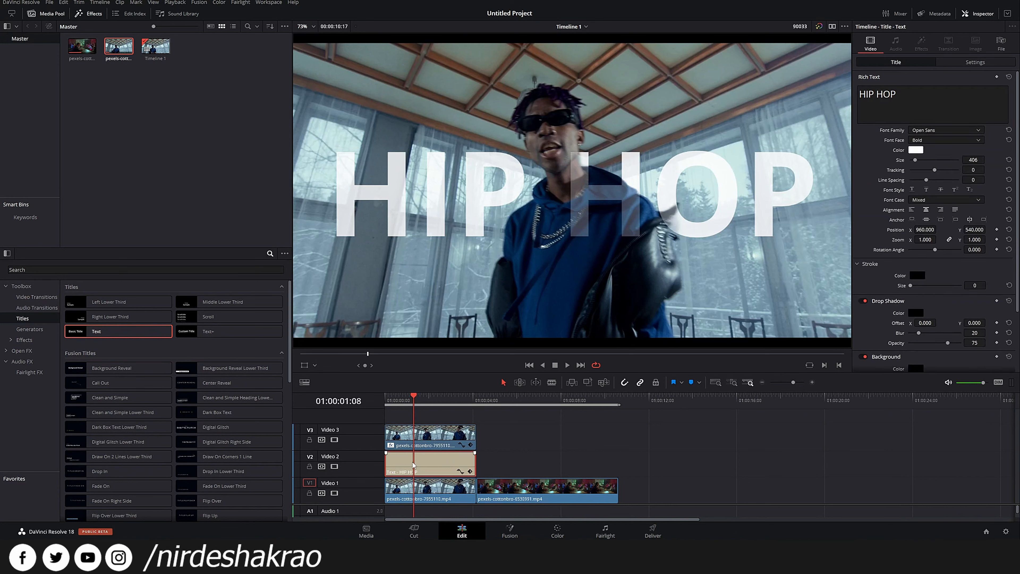
left_click(432, 436)
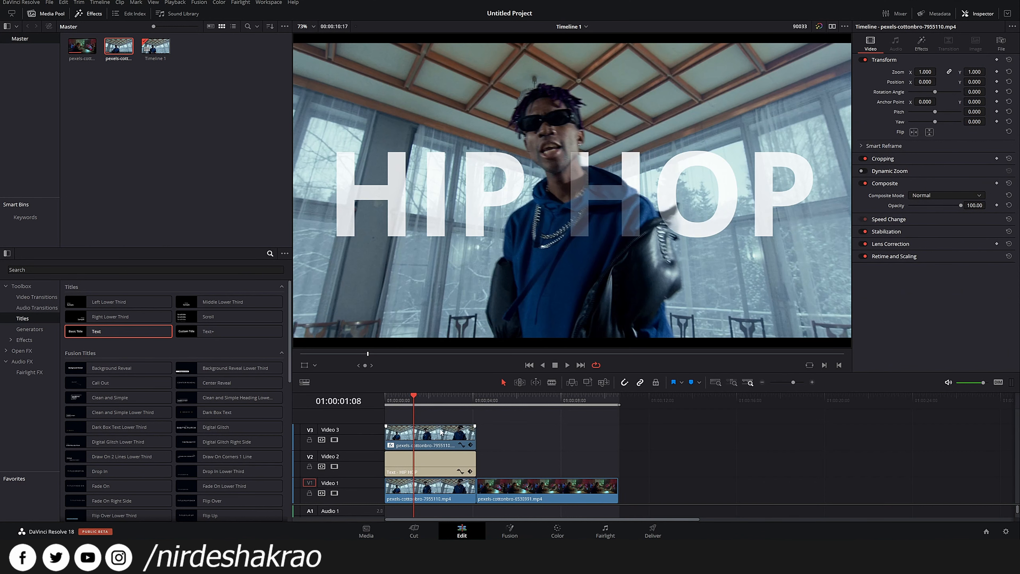
left_click(921, 43)
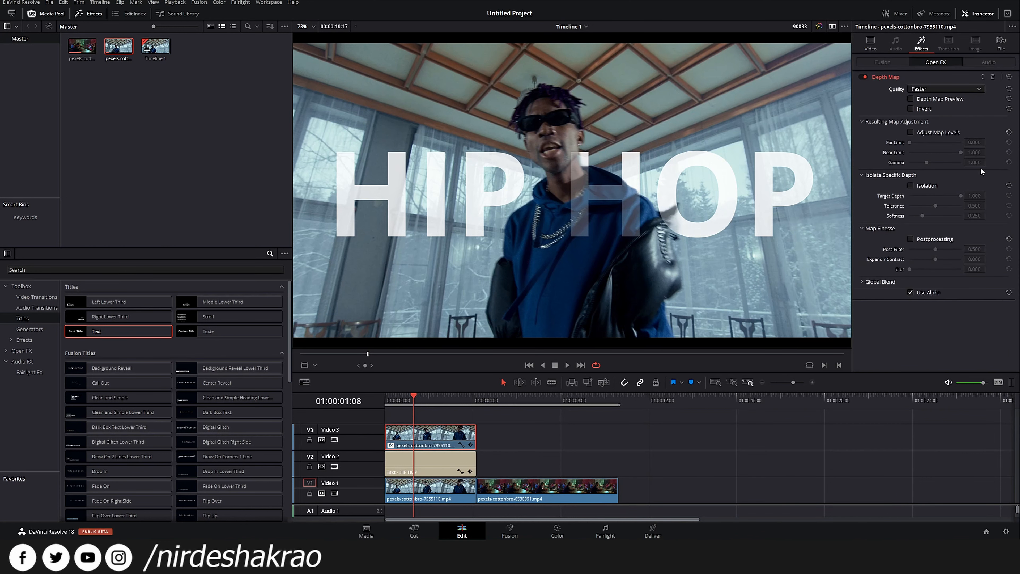
left_click(913, 98)
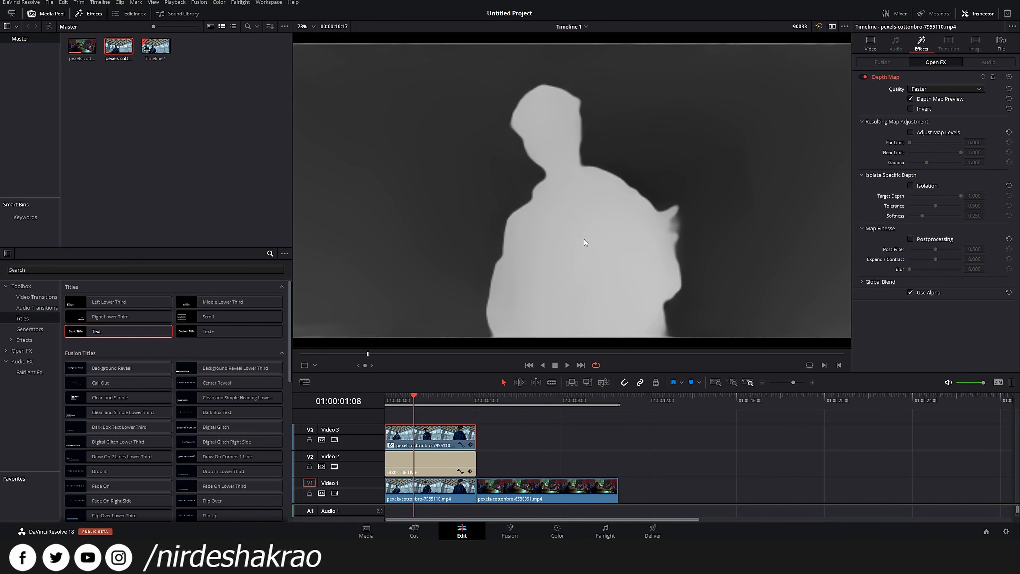
left_click(910, 132)
left_click_drag(975, 142, 965, 143)
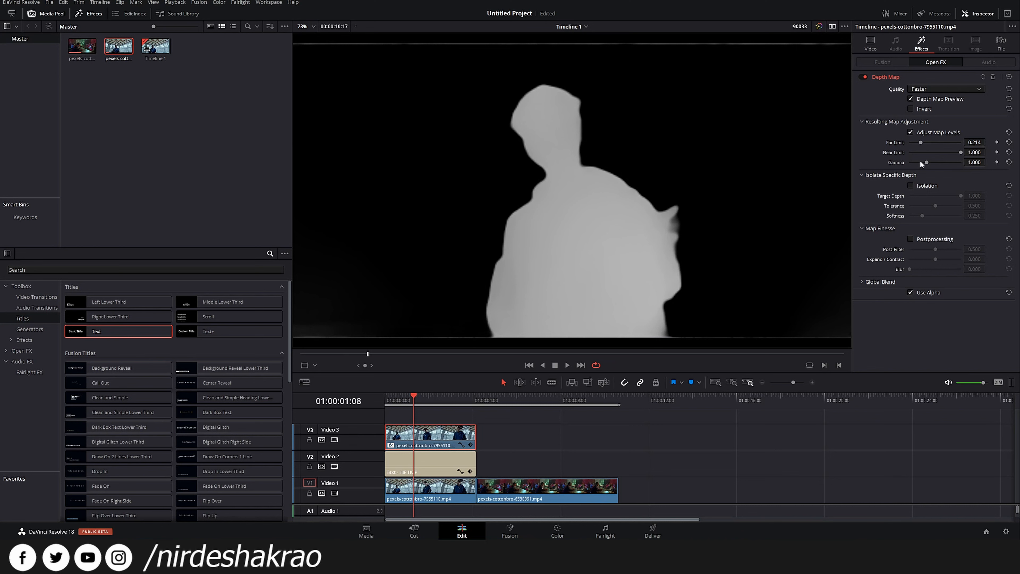
left_click_drag(974, 152, 970, 152)
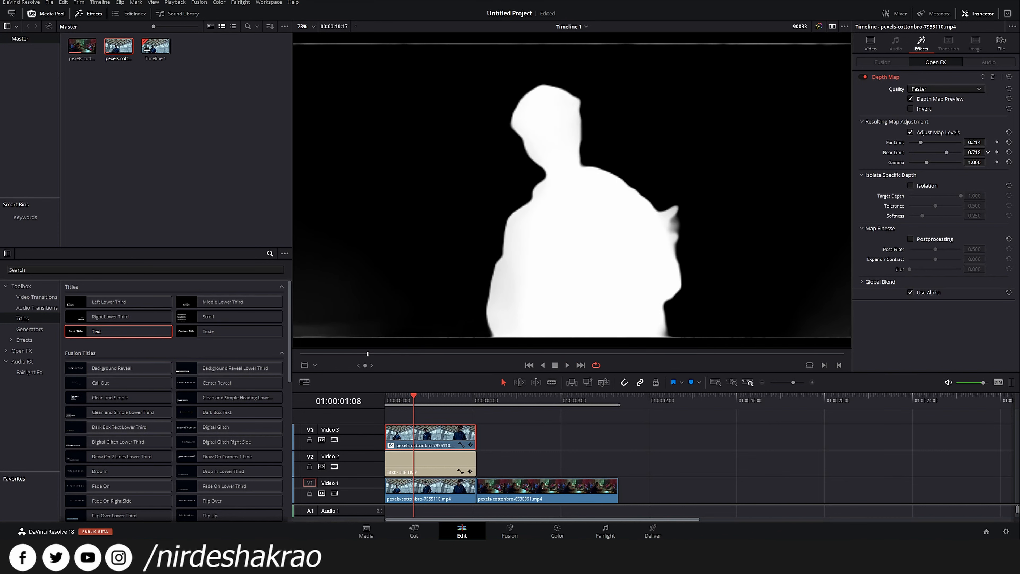
left_click(910, 99)
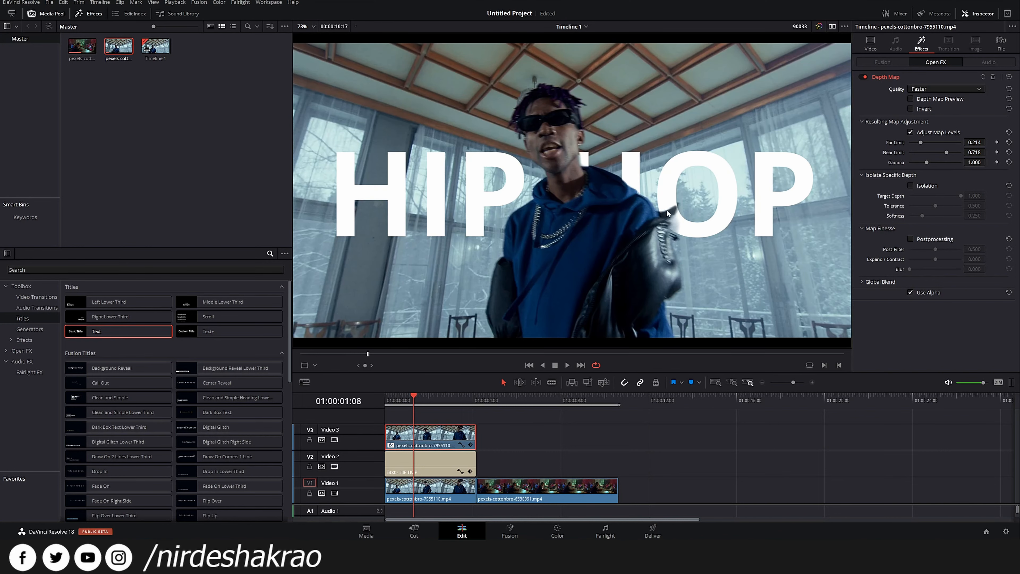
Step: Play back the text-behind-subject composite and set the Video 3 clip's Depth Map quality to Better
key("space")
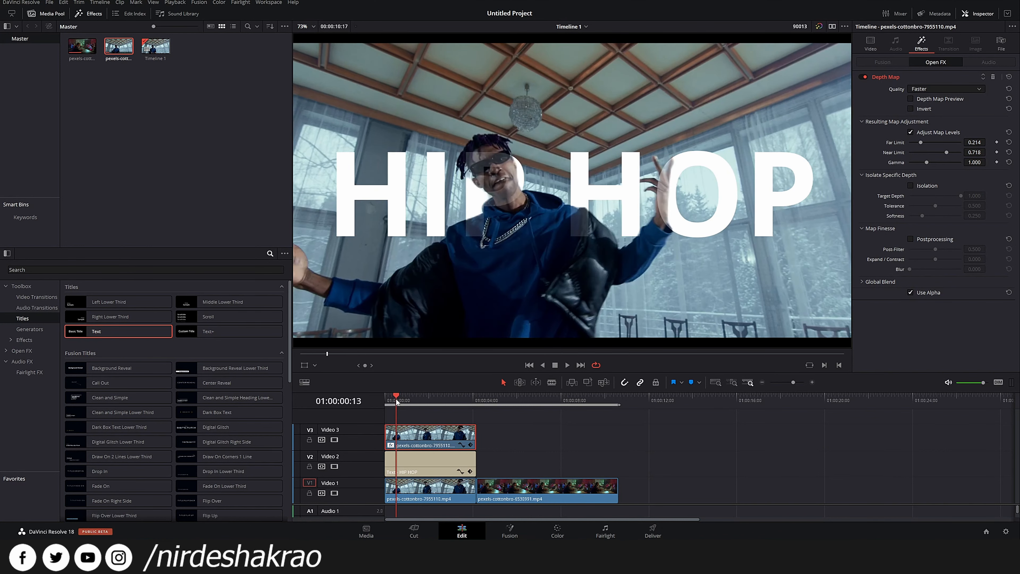
key("space")
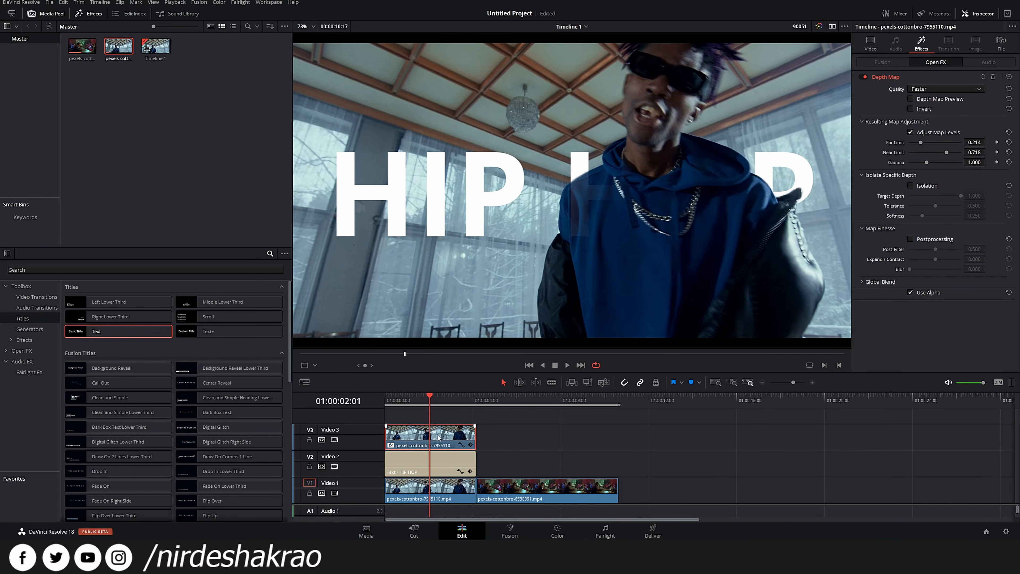
left_click(952, 87)
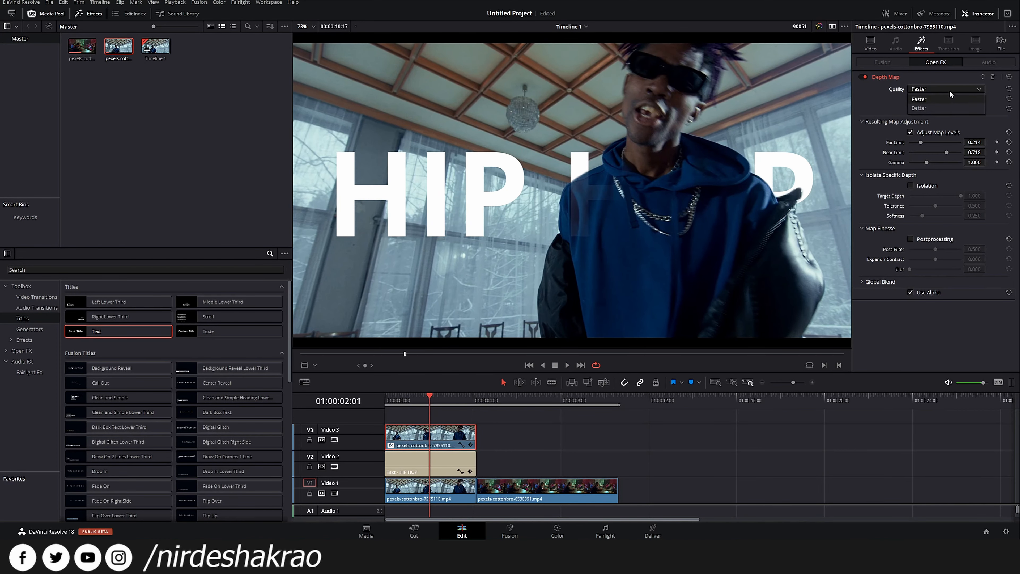
left_click(937, 109)
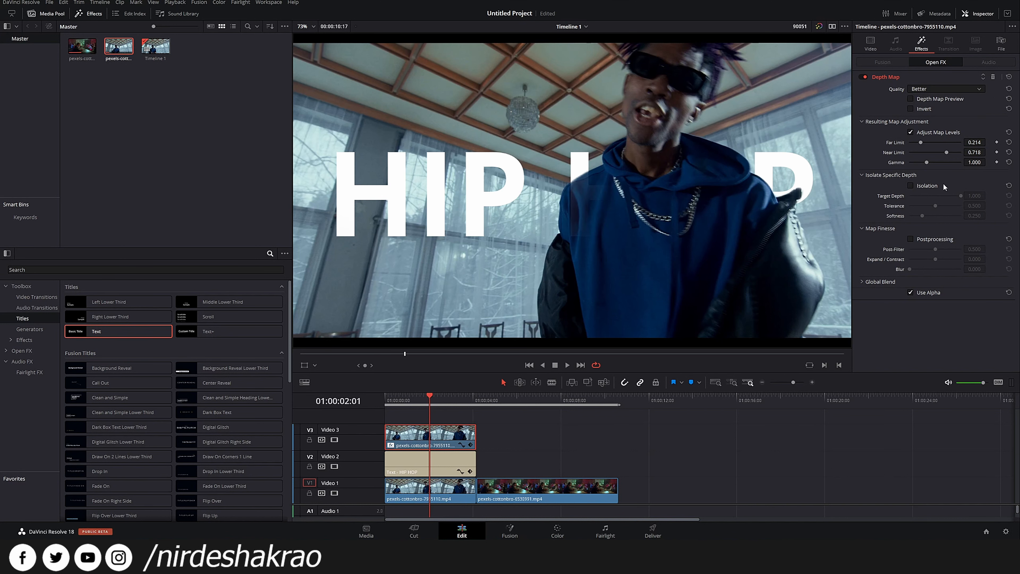
Step: Refine the mask edge in the depth map preview by lowering the Near Limit to 0.632
left_click(912, 98)
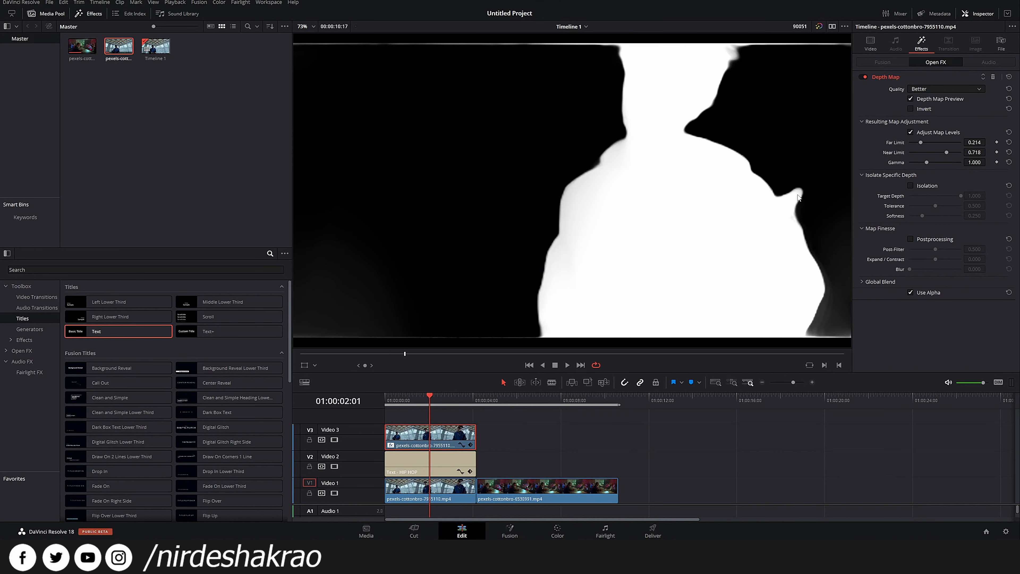
left_click_drag(974, 153, 941, 152)
key("ctrl+z")
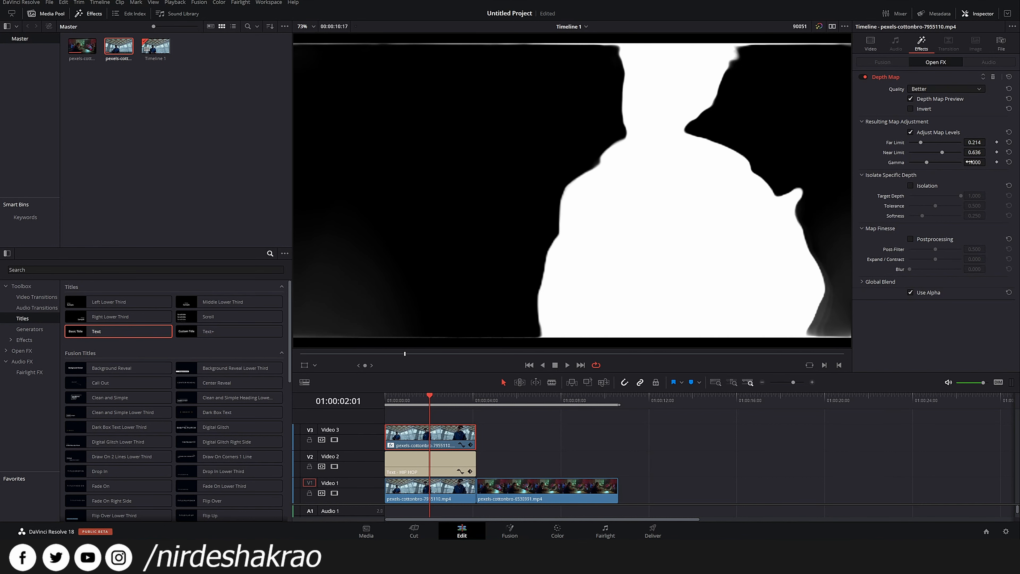
scroll(603, 204, "up", 5)
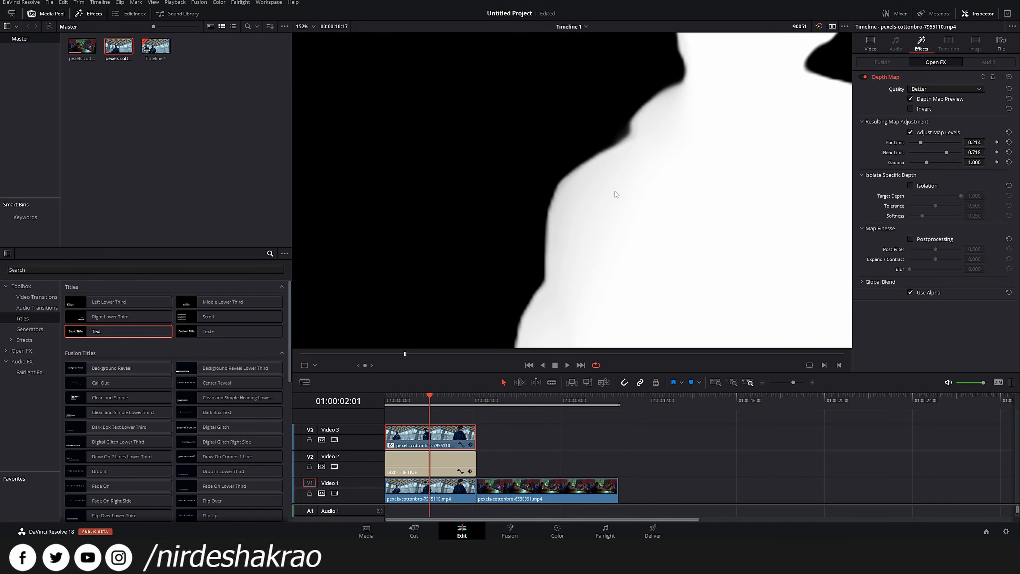
left_click_drag(976, 152, 965, 153)
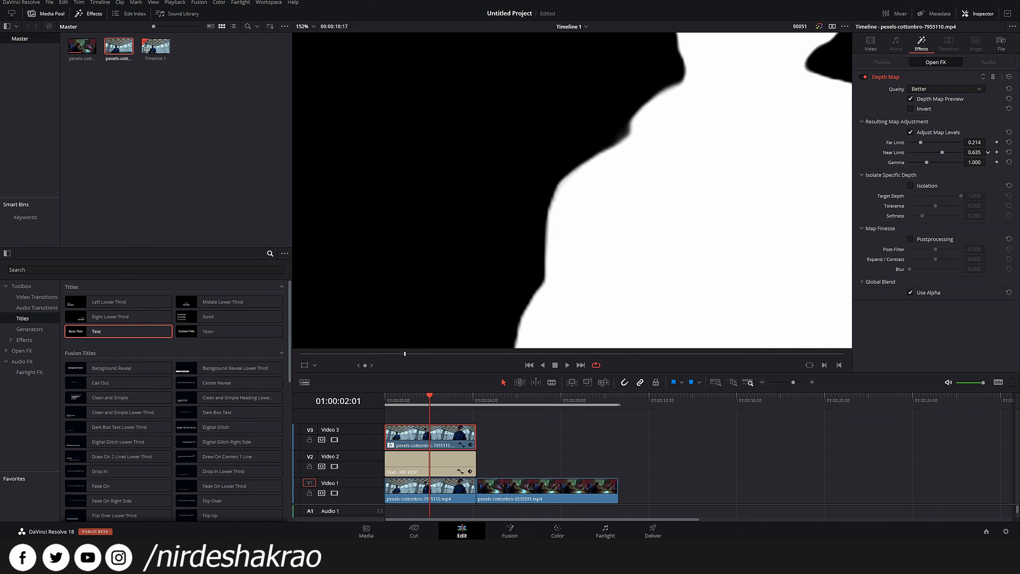
left_click(912, 99)
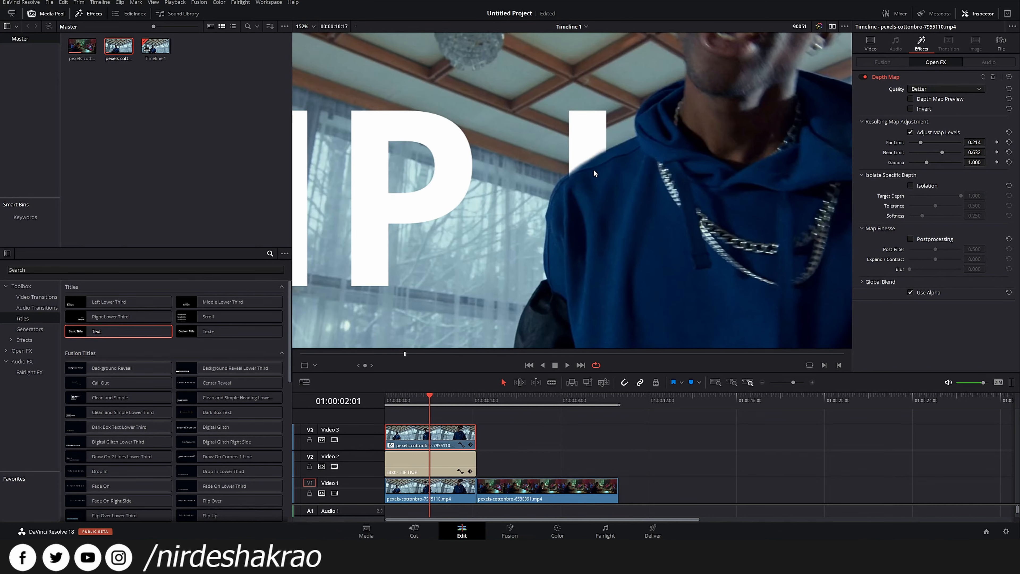
Step: Play back part of the first clip to check the mask against the title
scroll(594, 181, "down", 5)
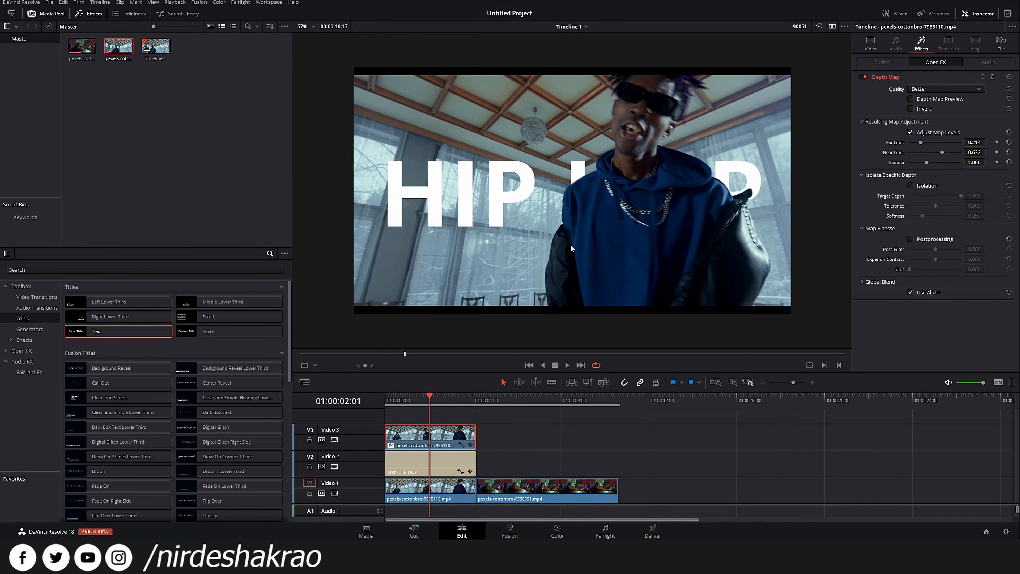
left_click(408, 400)
key("space")
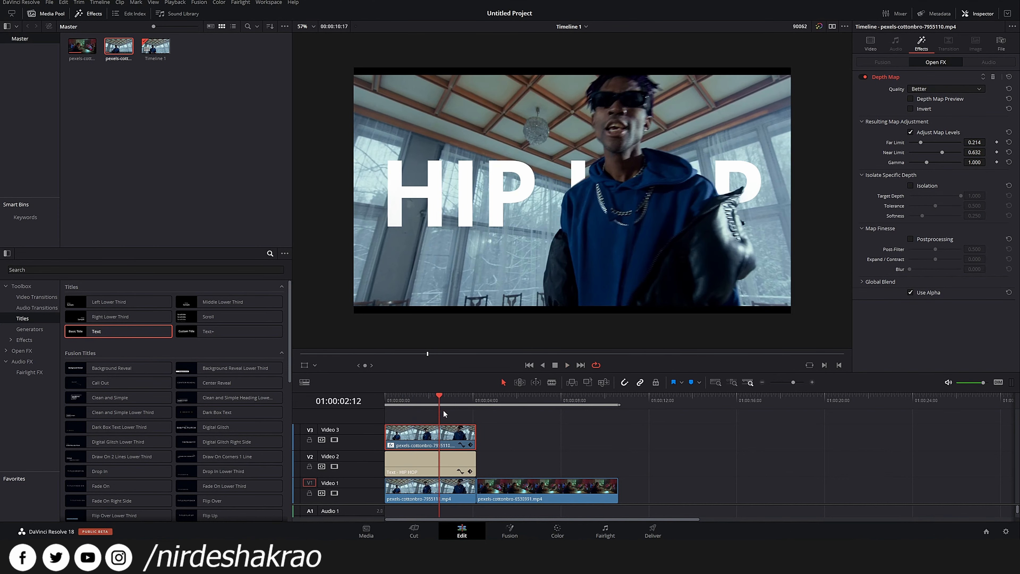
Step: Try the Faster Depth Map quality while playing from the start of the timeline, and undo the quality change
left_click(946, 89)
left_click(937, 98)
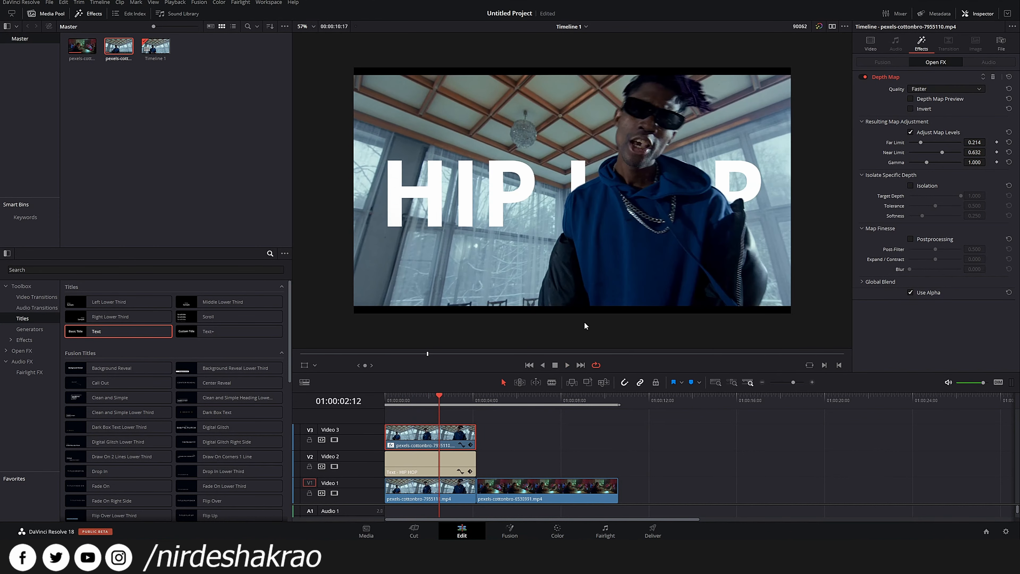
left_click(389, 399)
key("space")
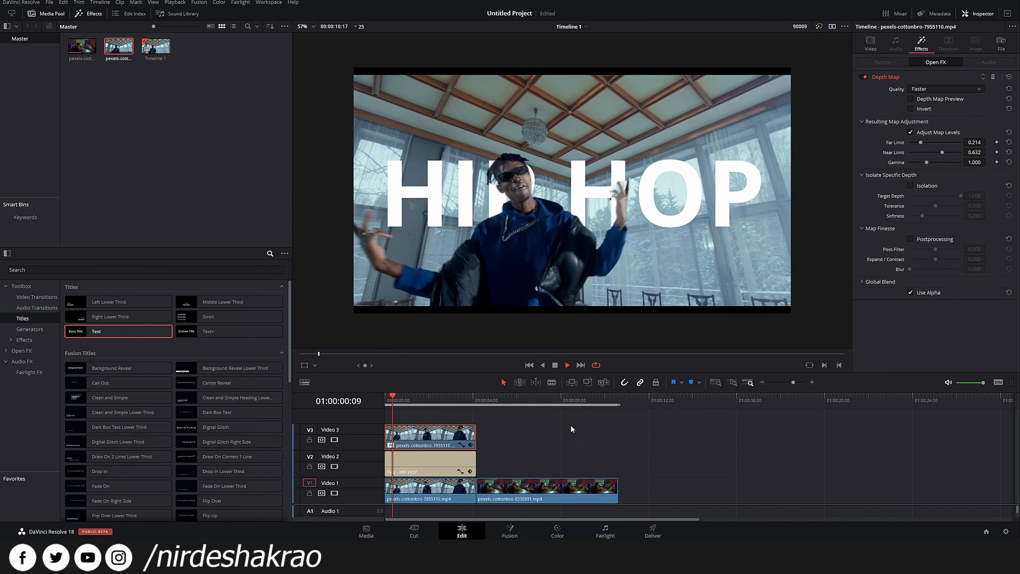
key("space")
left_click_drag(399, 401, 384, 397)
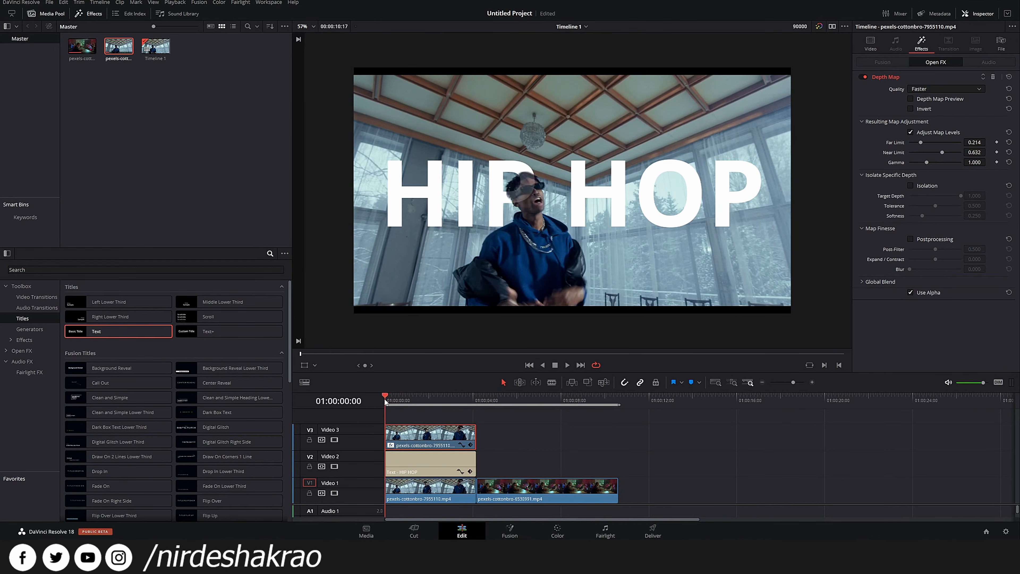
key("ctrl+z")
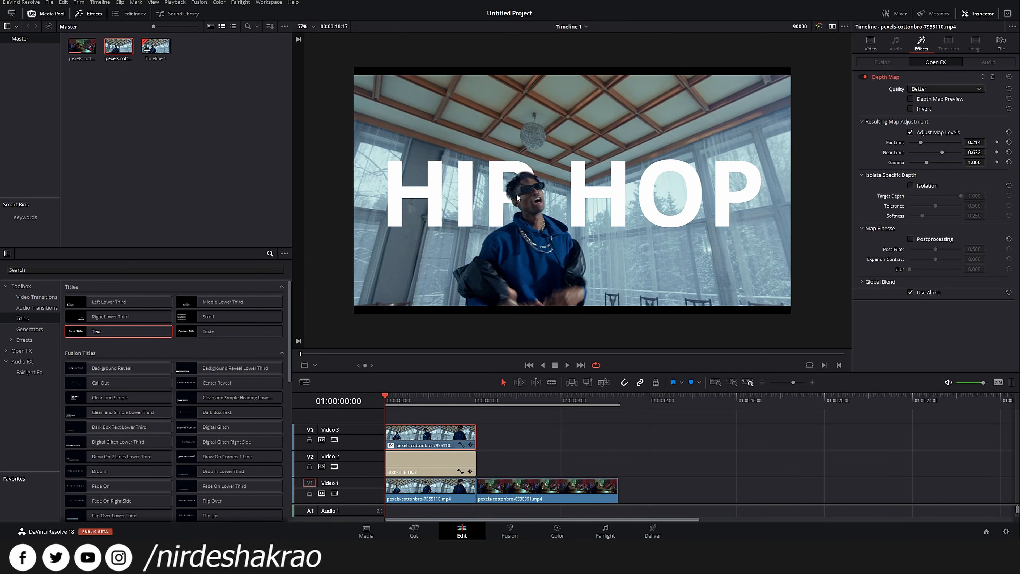
Step: Set the Video 3 clip's Depth Map quality to Faster and lower its Near Limit to 0.543
scroll(471, 304, "up", 2)
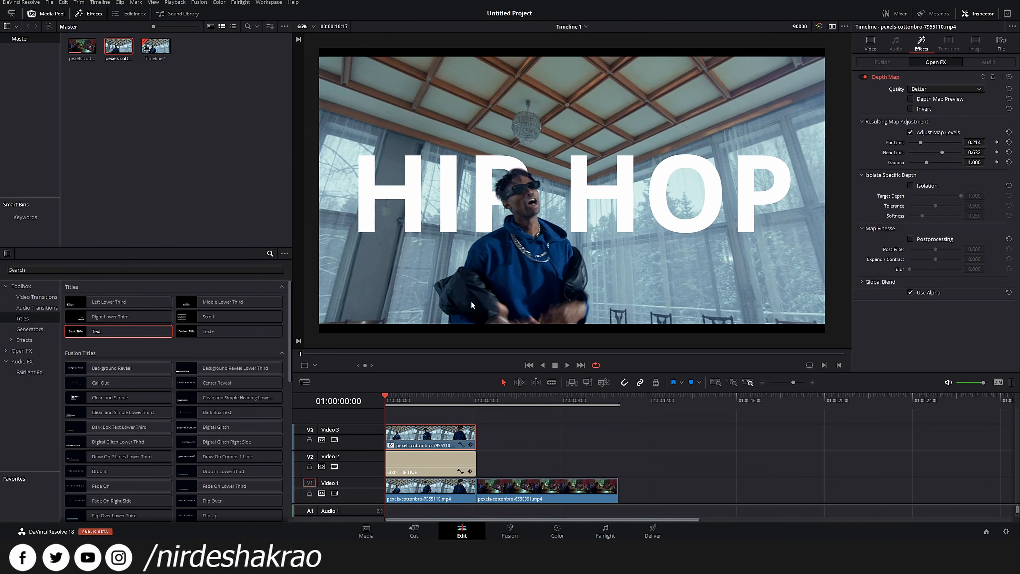
left_click(963, 89)
left_click(960, 95)
left_click(972, 91)
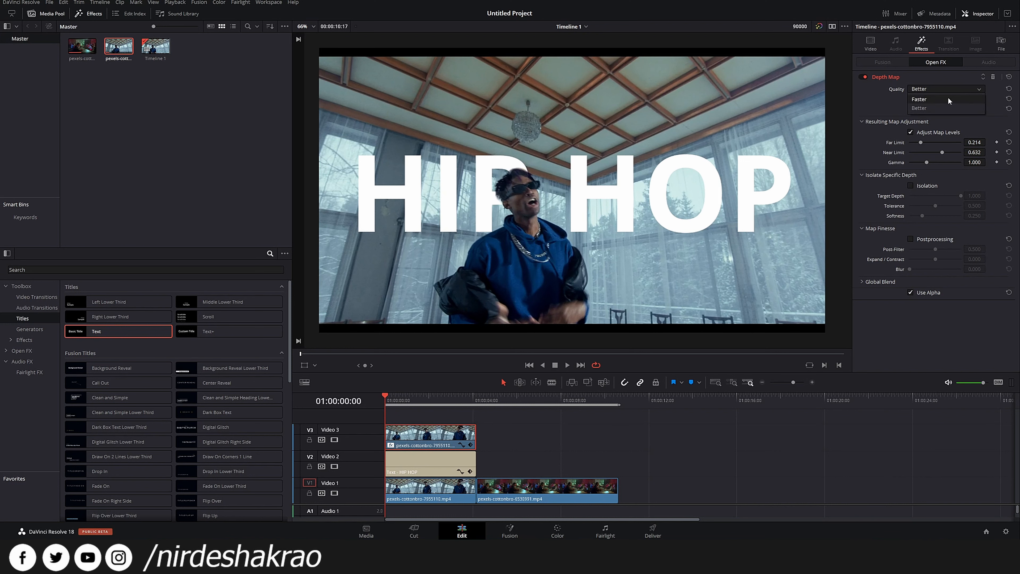
left_click(947, 101)
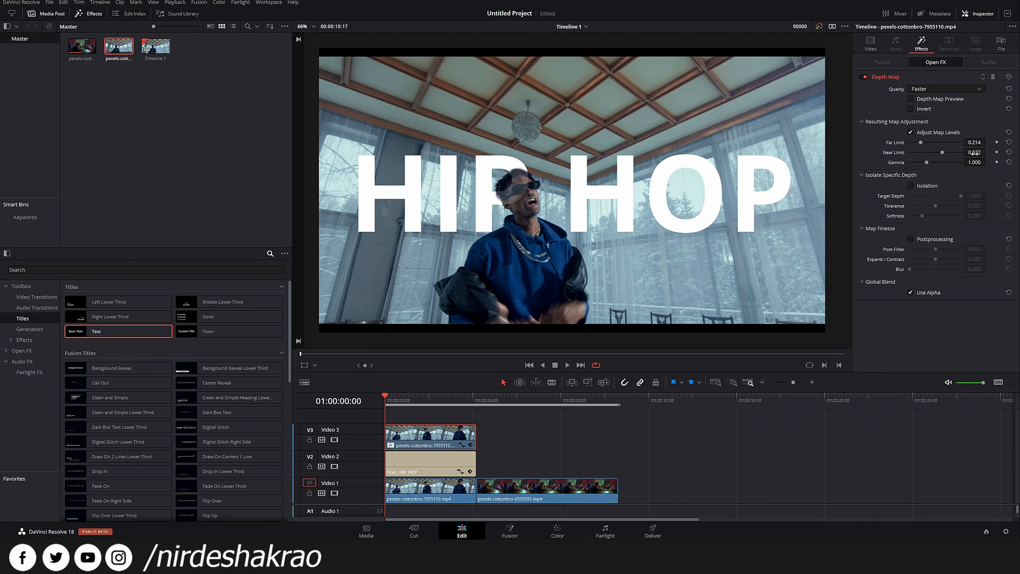
left_click_drag(988, 153, 988, 153)
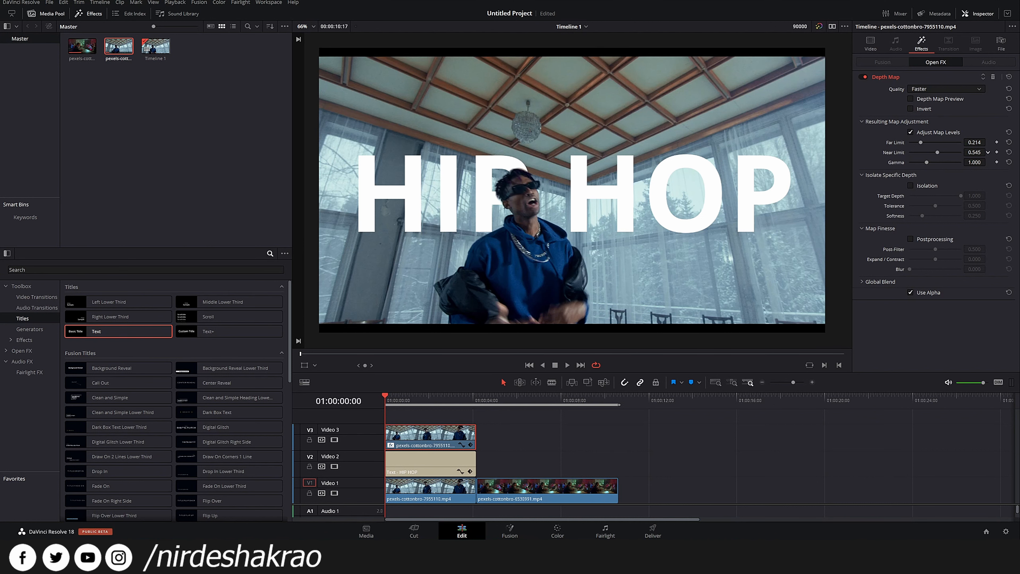
Step: Play back the first clip repeatedly from the start to check the mask edges against the HIP HOP title
key("space")
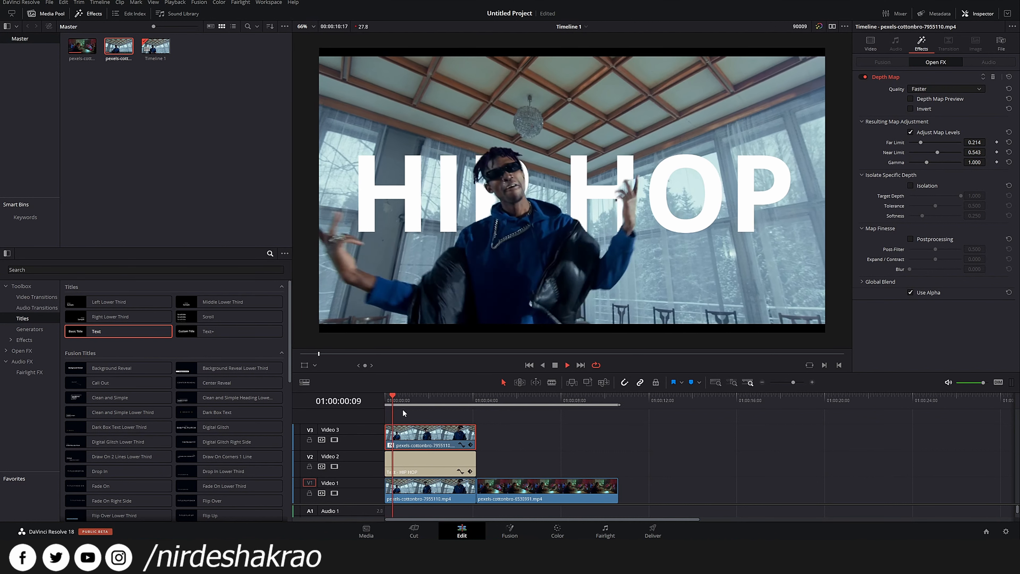
left_click_drag(430, 403, 369, 399)
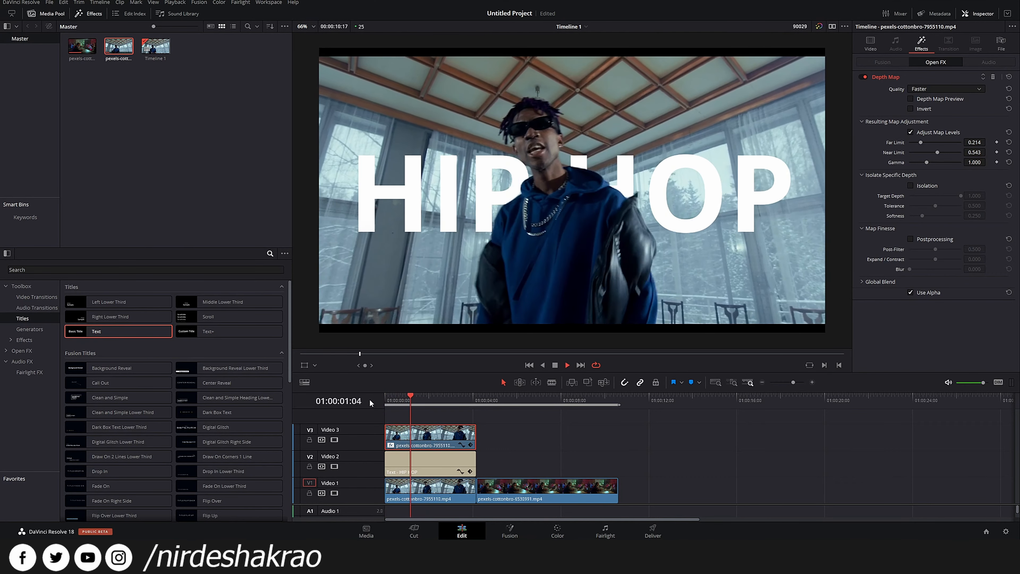
key("space")
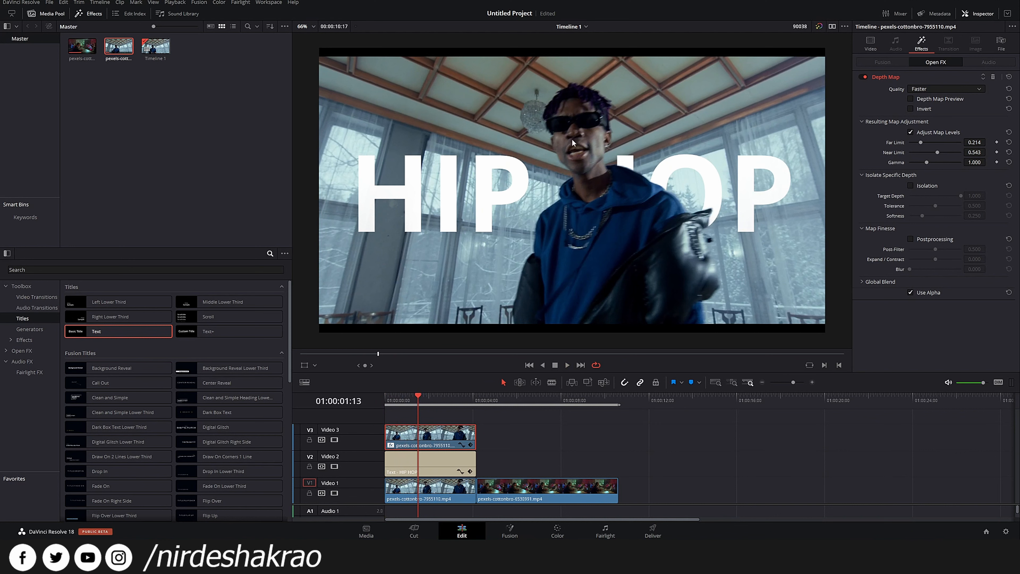
left_click(382, 400)
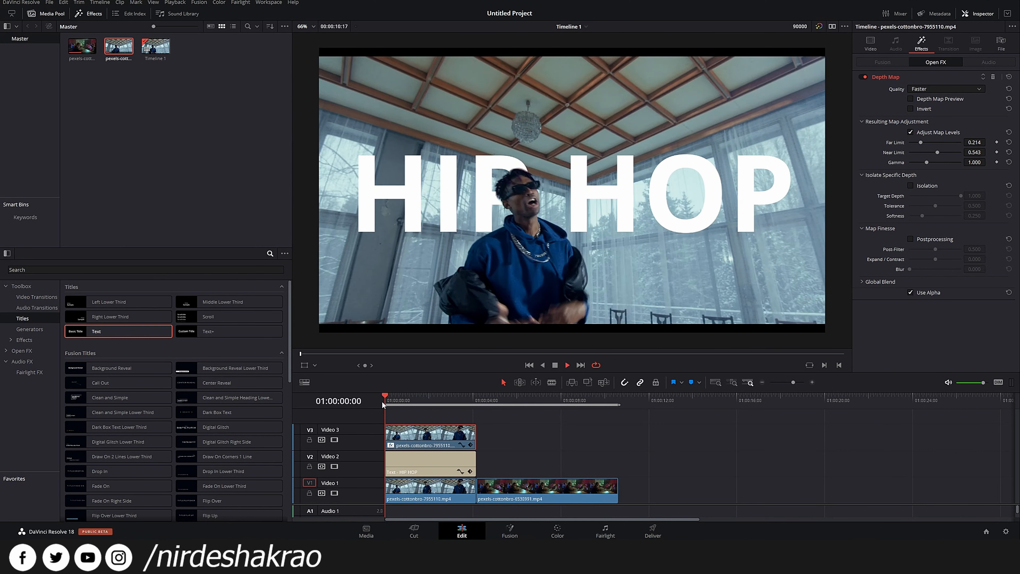
key("space")
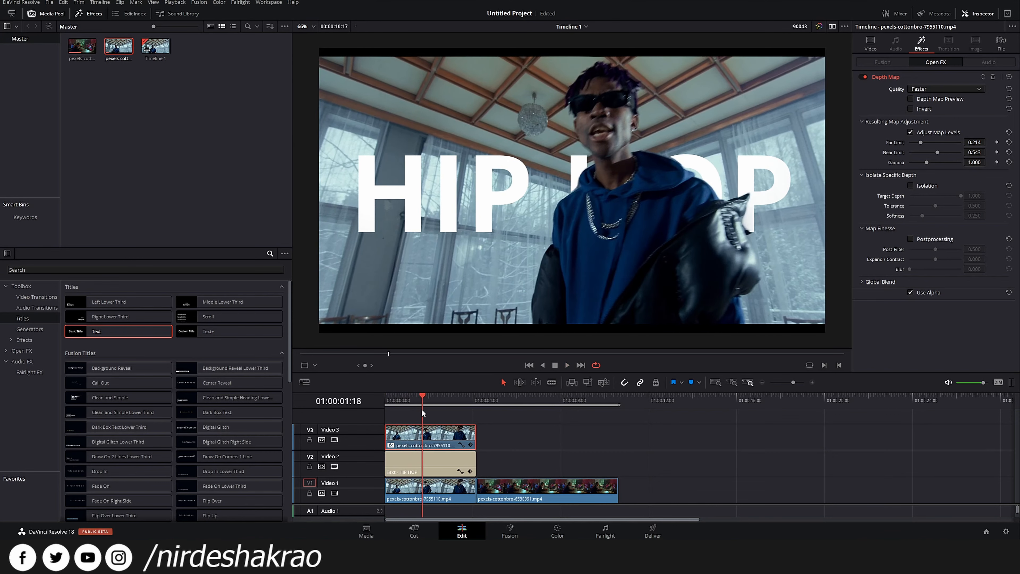
left_click(383, 399)
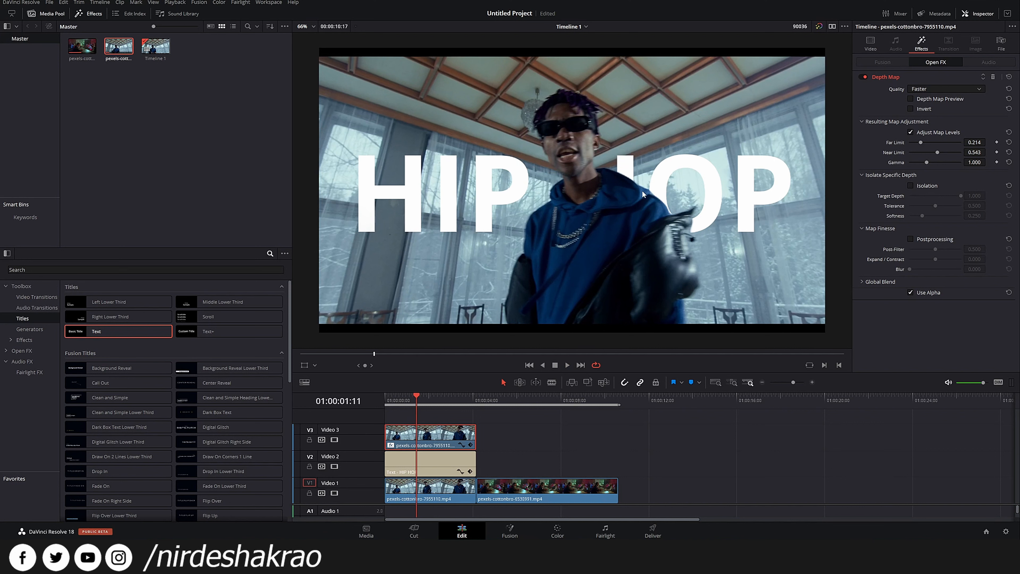
Step: Duplicate the bar scene clip from Video 1 onto Video 2 directly above the original
left_click(513, 399)
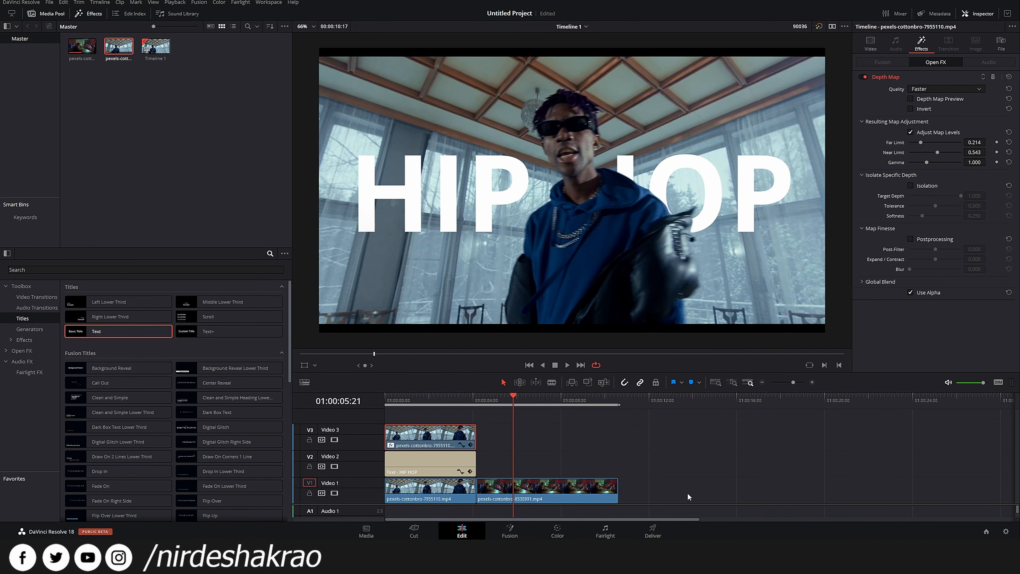
left_click(585, 495)
left_click_drag(580, 488, 577, 463)
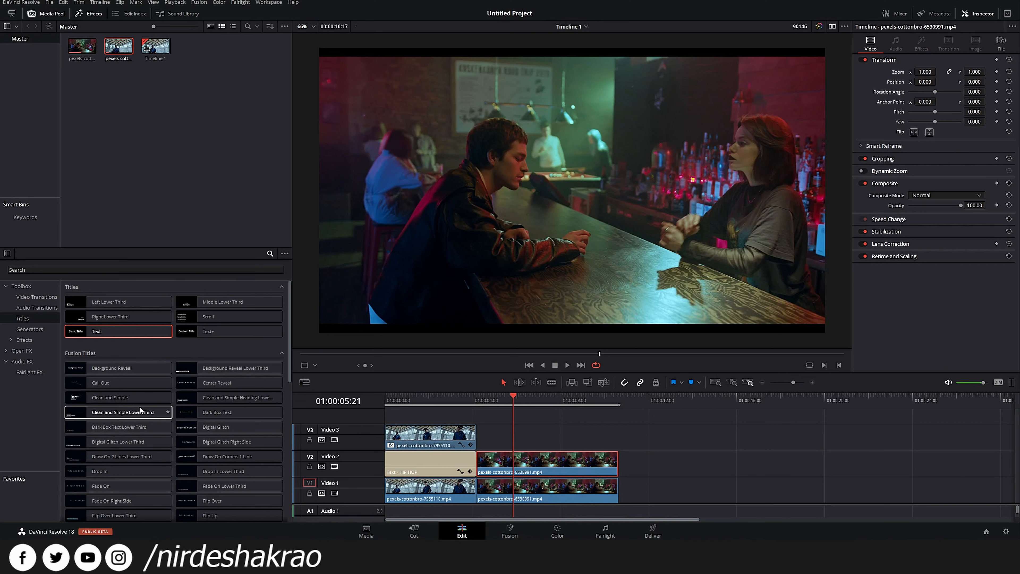
Step: Search the Open FX library for "depth" and apply the Depth Map effect to the bar clip on Video 2
left_click(23, 340)
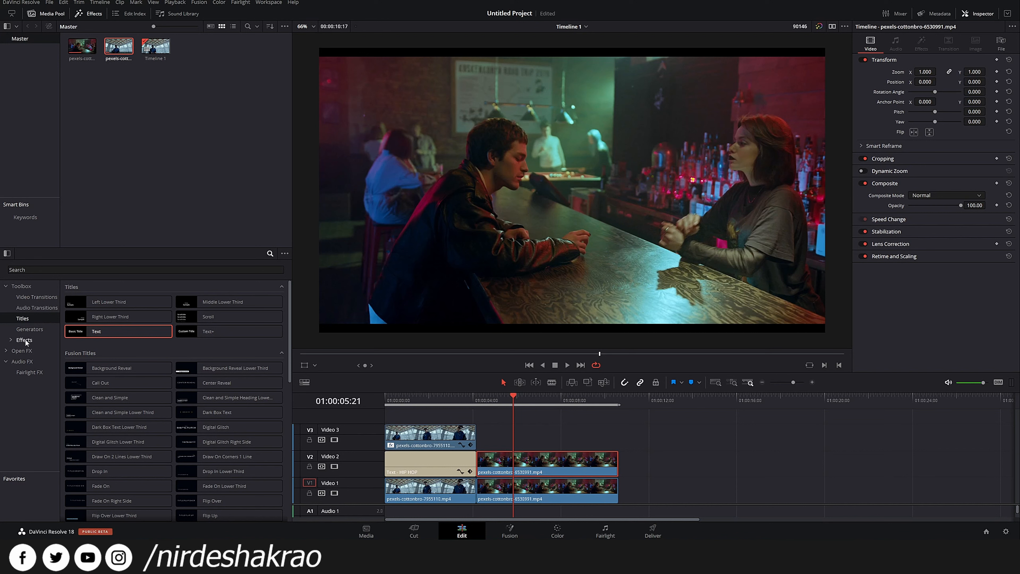
left_click(21, 351)
left_click(29, 272)
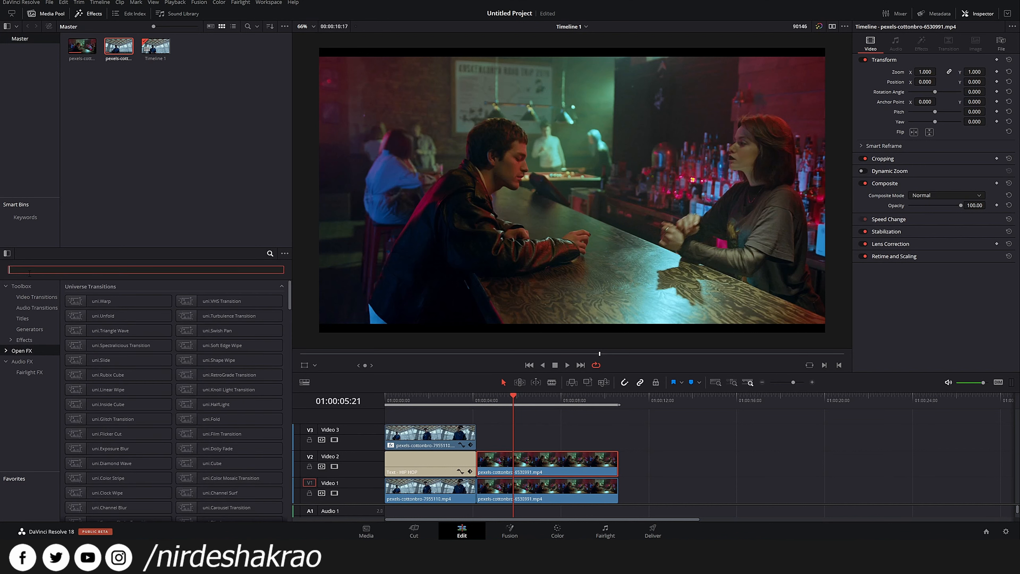
type("depth")
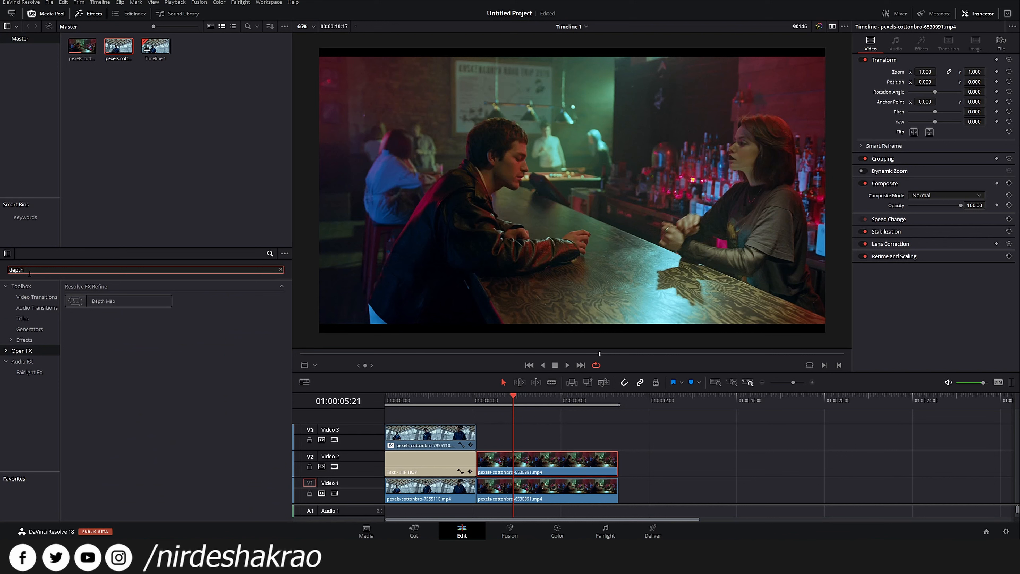
left_click_drag(103, 302, 534, 463)
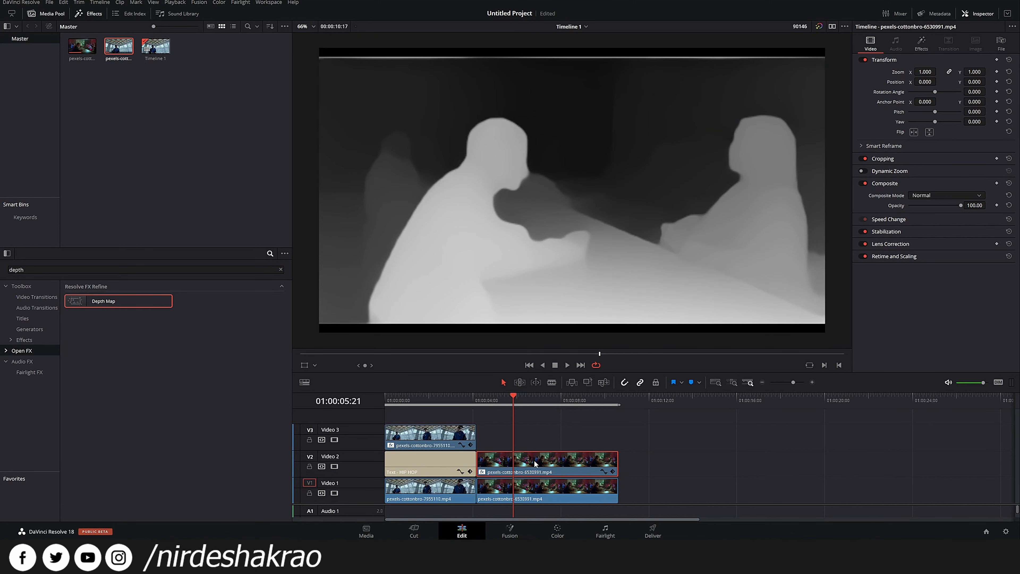
Step: Use the Faster quality for the Video 2 bar clip's Depth Map and enable Adjust Map Levels
left_click(921, 44)
left_click(968, 89)
left_click(963, 99)
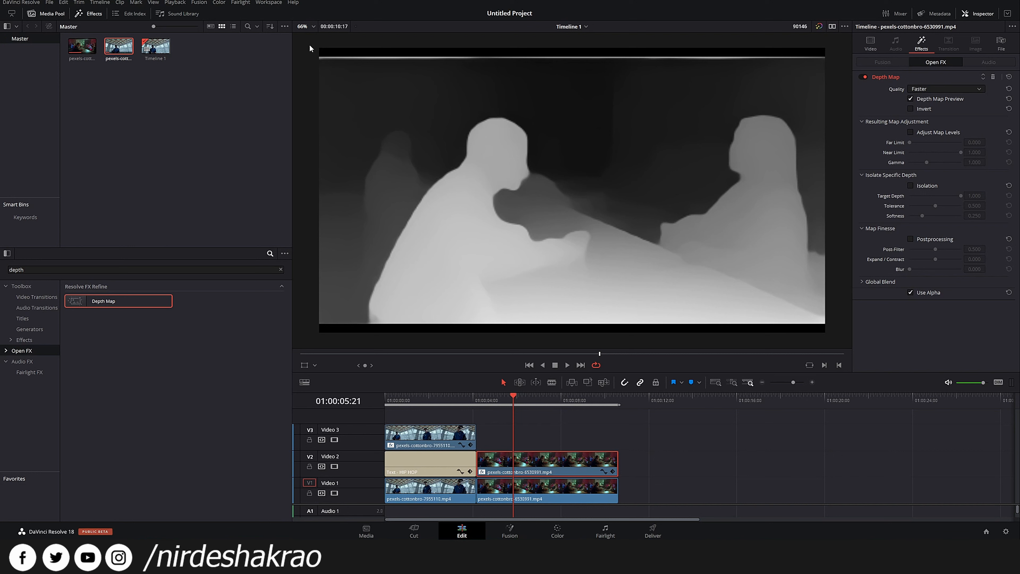
left_click(909, 132)
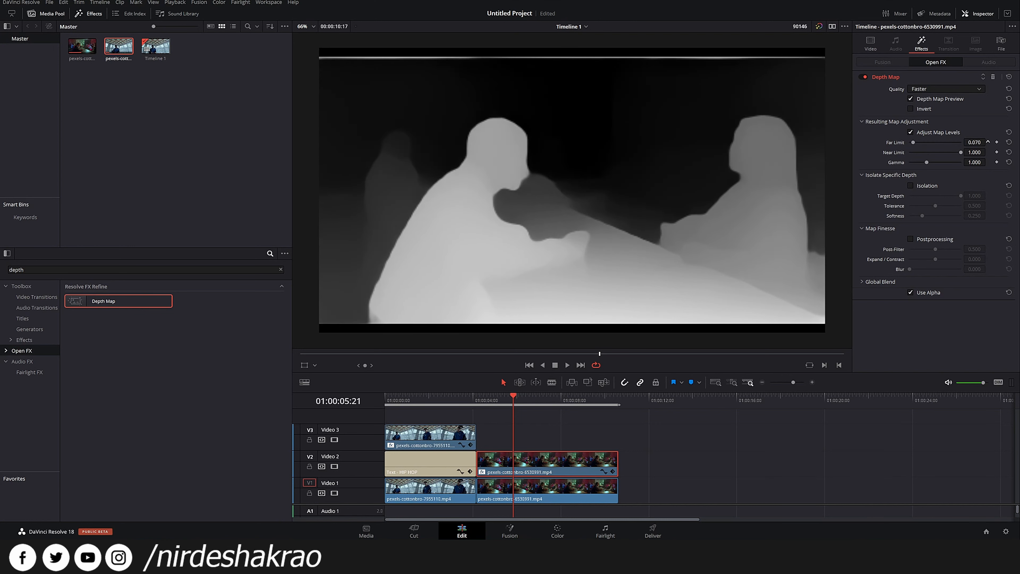
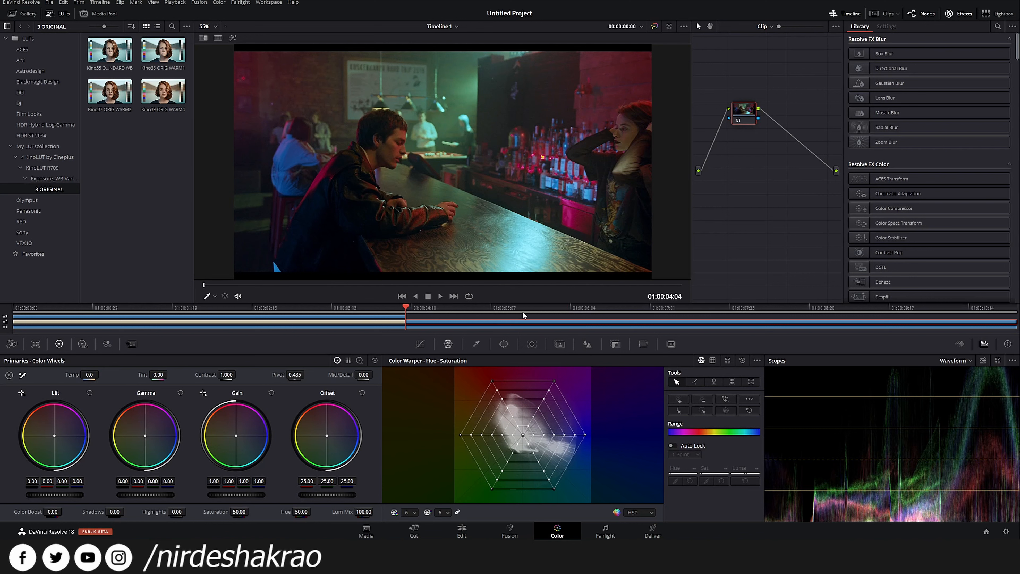
Step: Try tinting the Video 2 bar clip red on the Color page with an Offset of 69.68, 19.39 and -52.08
left_click_drag(740, 111, 737, 118)
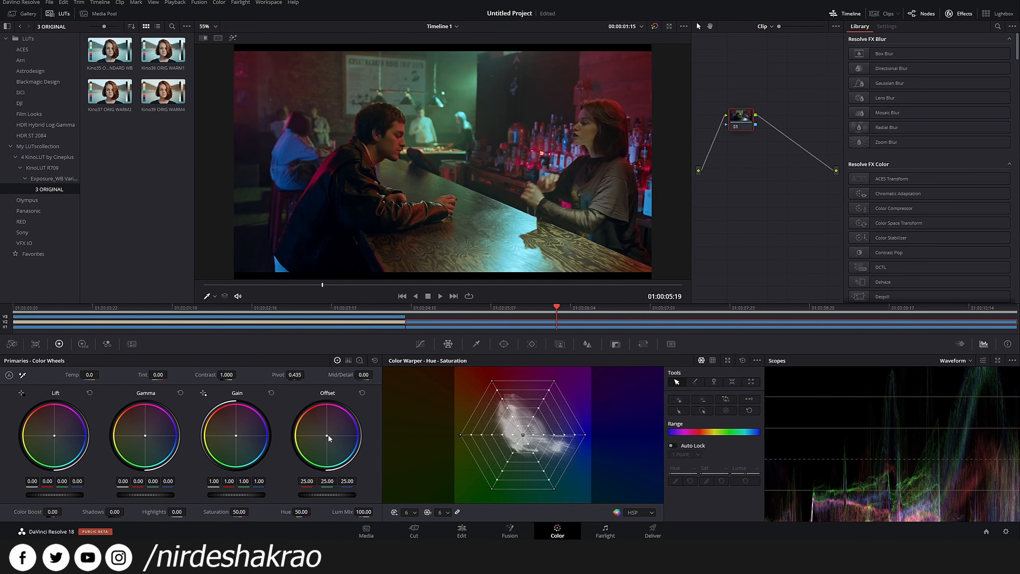
left_click_drag(328, 435, 300, 417)
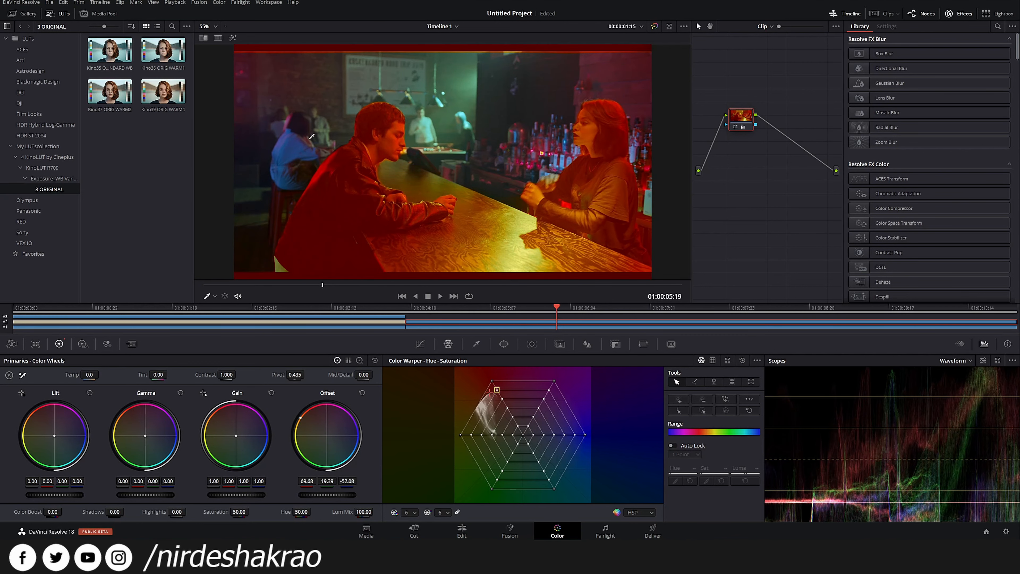
Step: Invert the Video 2 bar clip's Depth Map on the Edit page and save the project
left_click(462, 534)
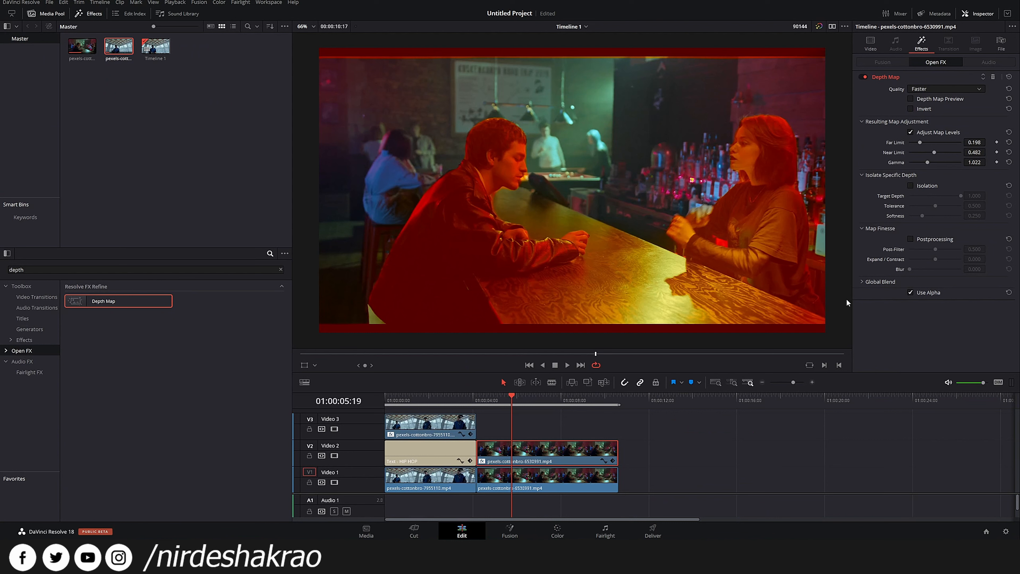
left_click(911, 109)
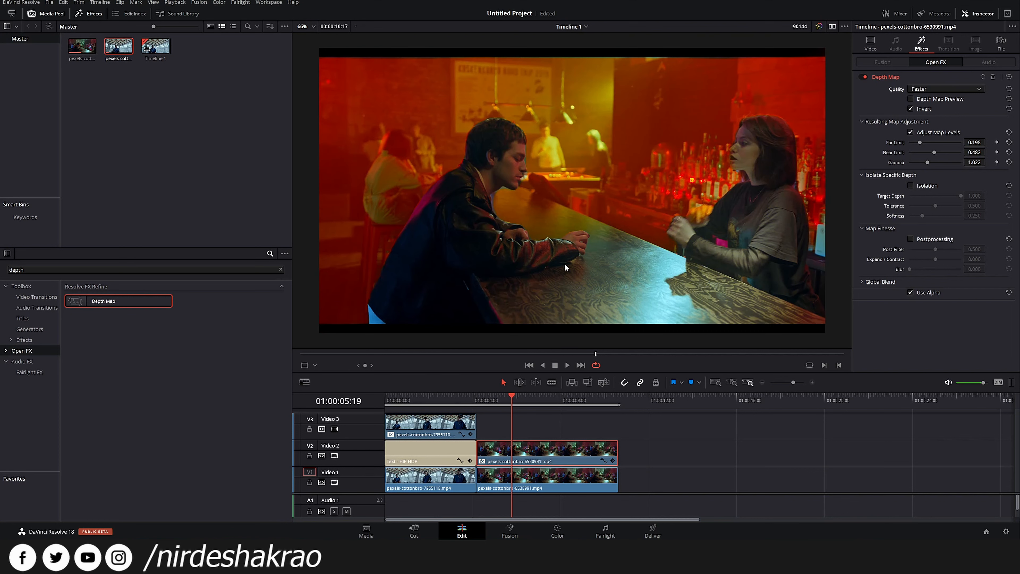
key("ctrl+s")
Step: Compare the bar scene with and without the masked duplicate by disabling and re-enabling the Video 2 track
left_click(334, 454)
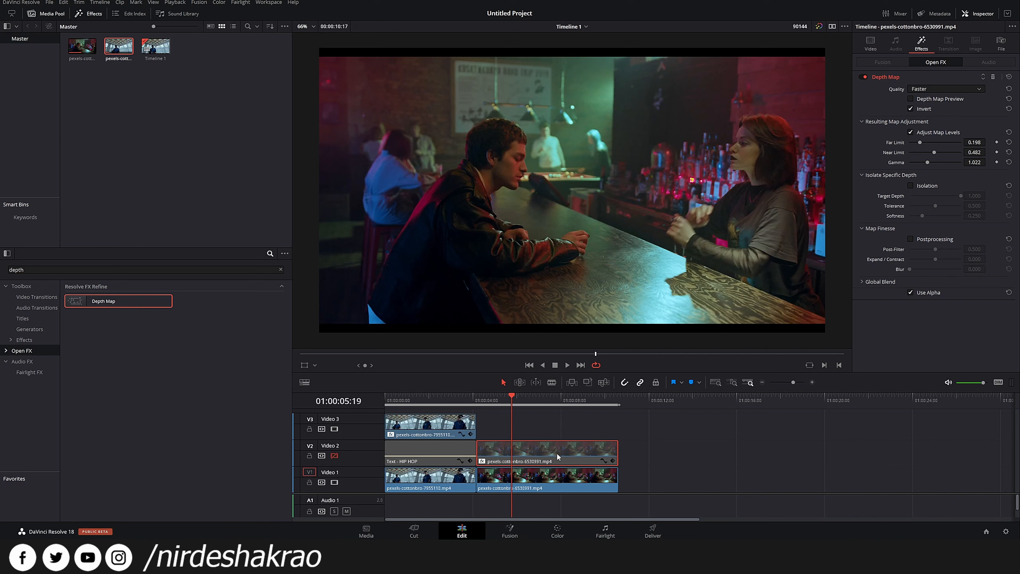
left_click(334, 455)
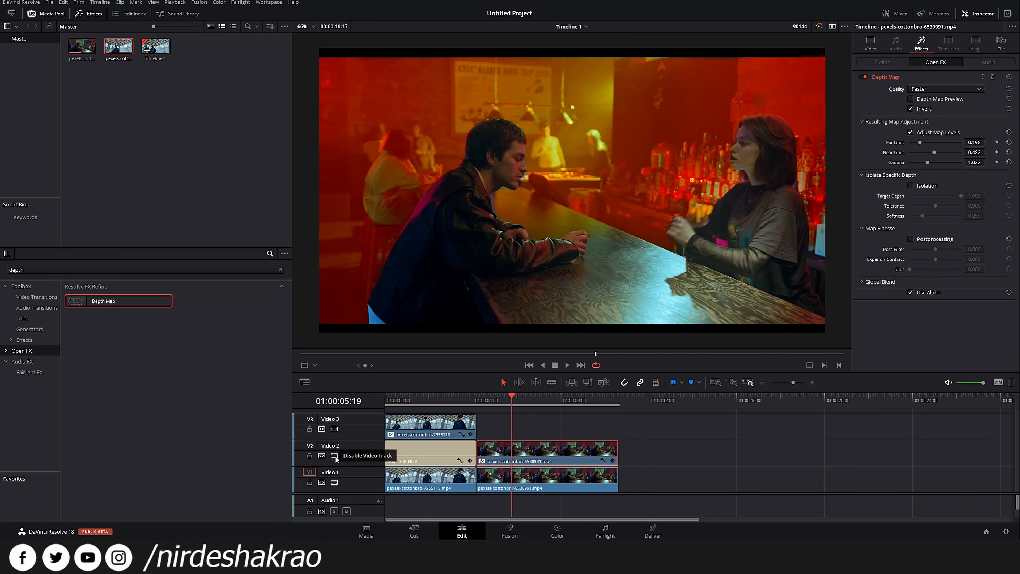
Step: Grade the bar clip's background teal-blue on the Color page by moving the Color Warper's outer hue points into the blue-cyan area
left_click(558, 532)
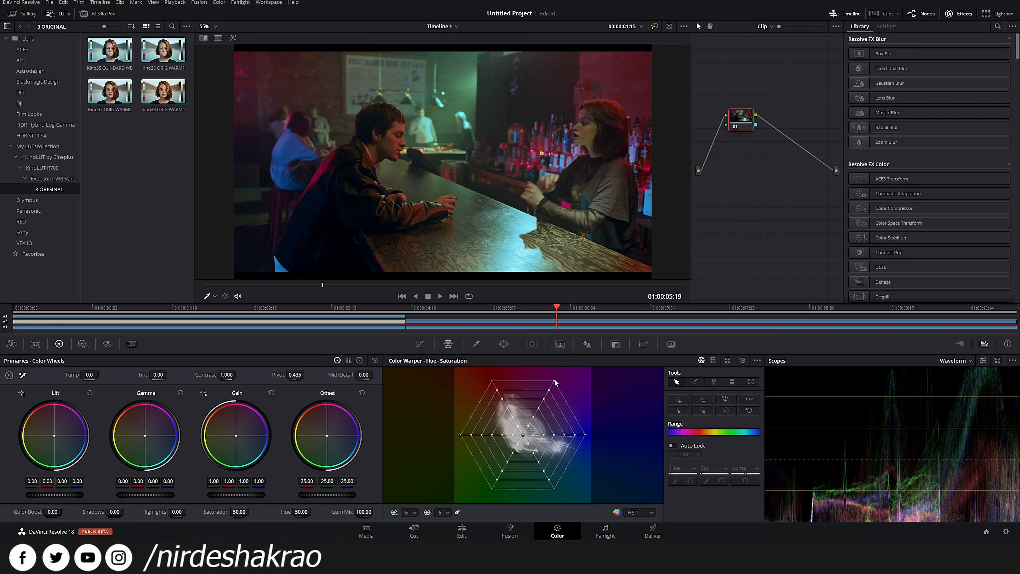
left_click(248, 60)
left_click_drag(554, 380, 586, 432)
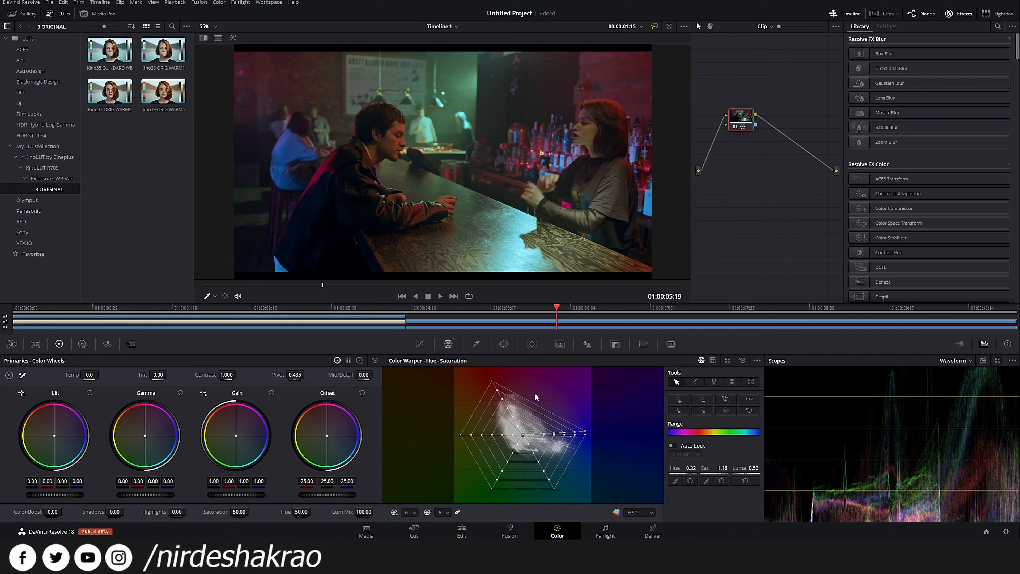
left_click_drag(492, 381, 591, 434)
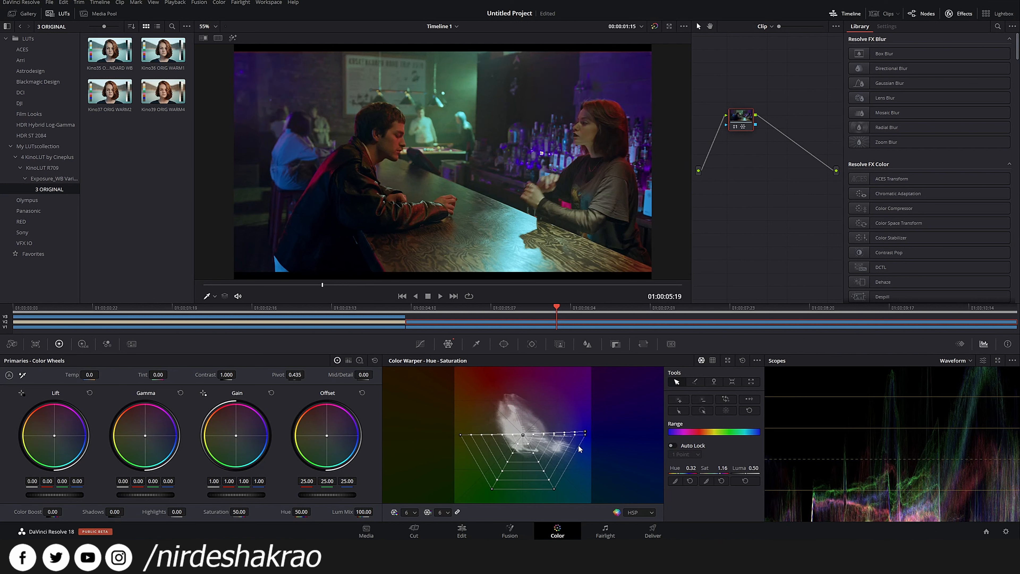
left_click_drag(570, 462, 577, 472)
left_click_drag(585, 432, 585, 464)
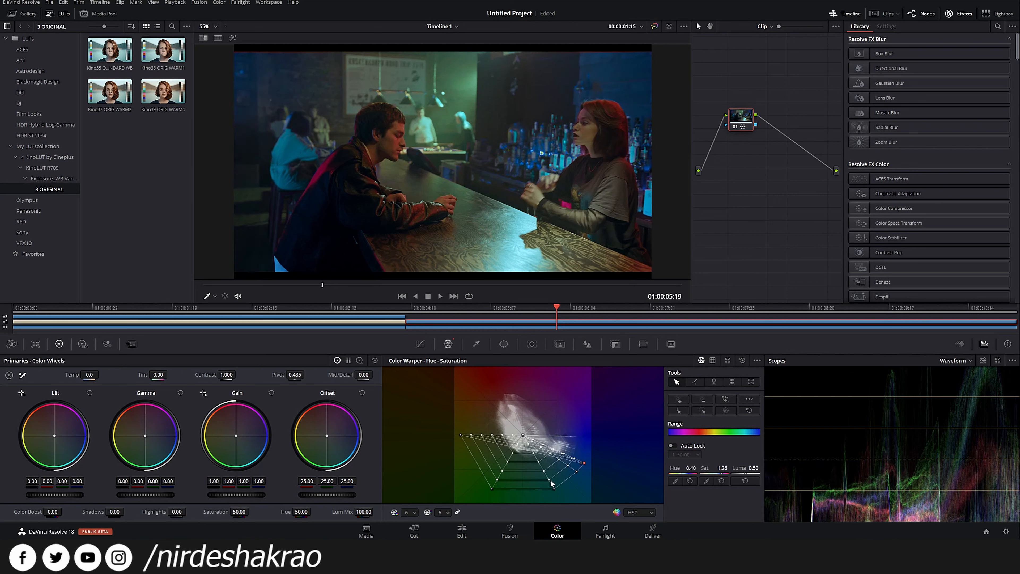
left_click_drag(553, 491, 585, 482)
left_click_drag(492, 490, 585, 493)
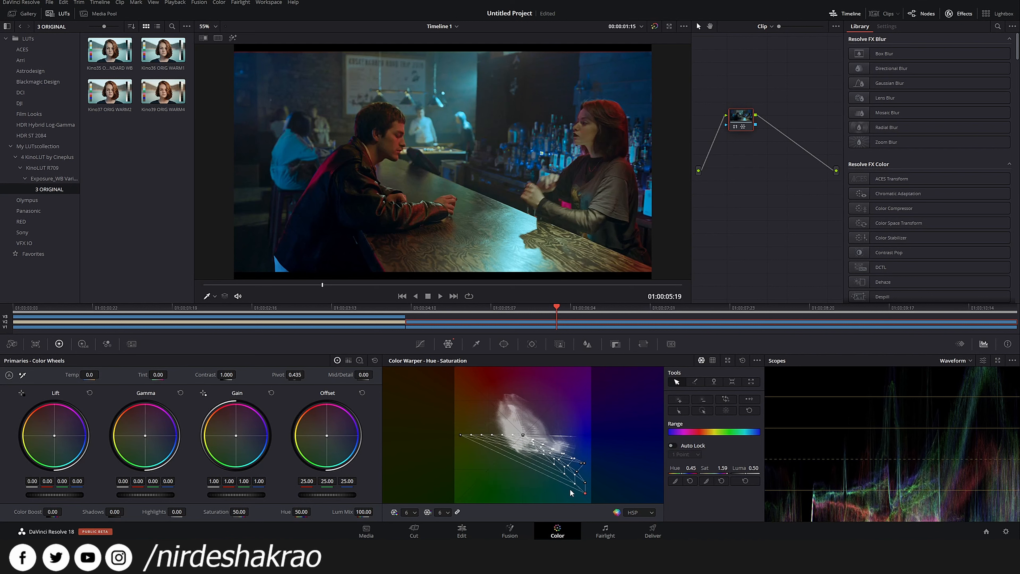
left_click_drag(462, 437, 560, 491)
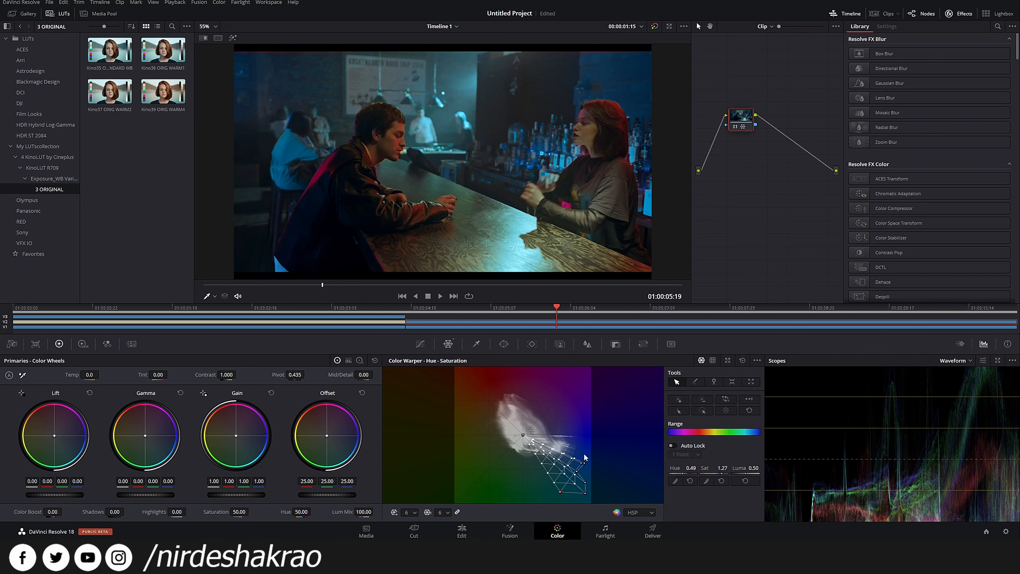
mouse_move(585, 465)
left_mouse_down()
mouse_move(583, 494)
mouse_move(570, 499)
mouse_move(585, 476)
left_mouse_up()
Step: Raise the bar clip's Saturation to 72.40 and toggle the grade off and on to compare the look
left_click_drag(240, 512, 247, 511)
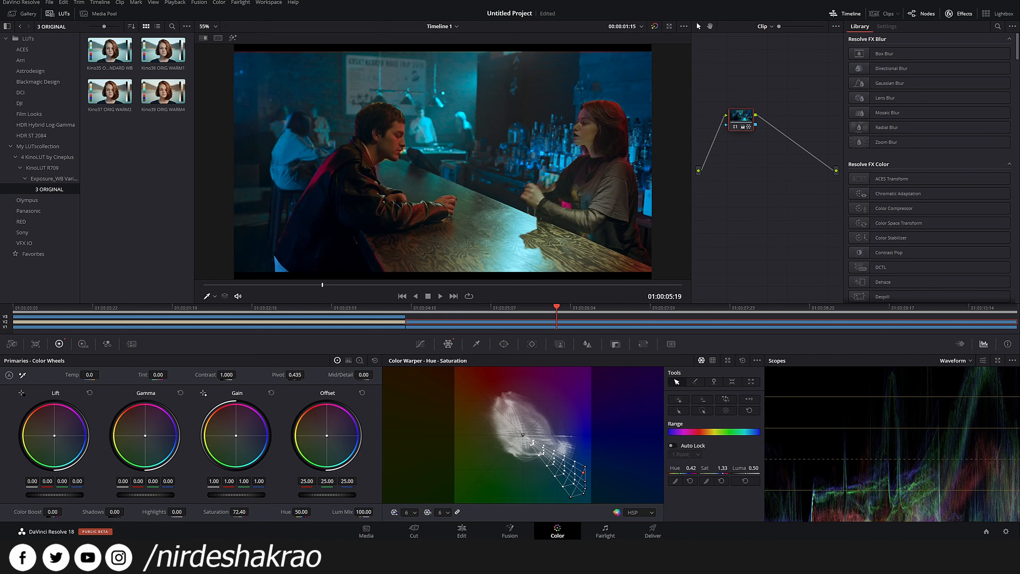
key("ctrl+d")
key("ctrl+d")
key("ctrl+d")
key("ctrl+d")
key("ctrl+d")
key("ctrl+d")
key("ctrl+d")
Step: Adjust the bar clip's mask in the Depth Map preview on the Edit page with Gamma 0.721, Near Limit 0.488 and Far Limit 0.093
left_click(461, 531)
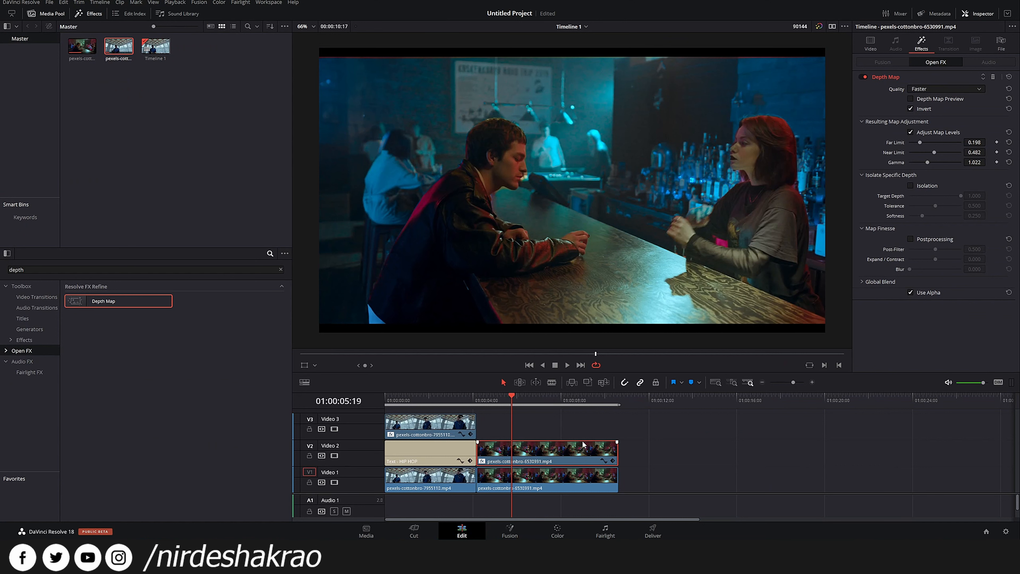
left_click(910, 99)
left_click(911, 99)
left_click(910, 99)
left_click_drag(929, 161, 914, 143)
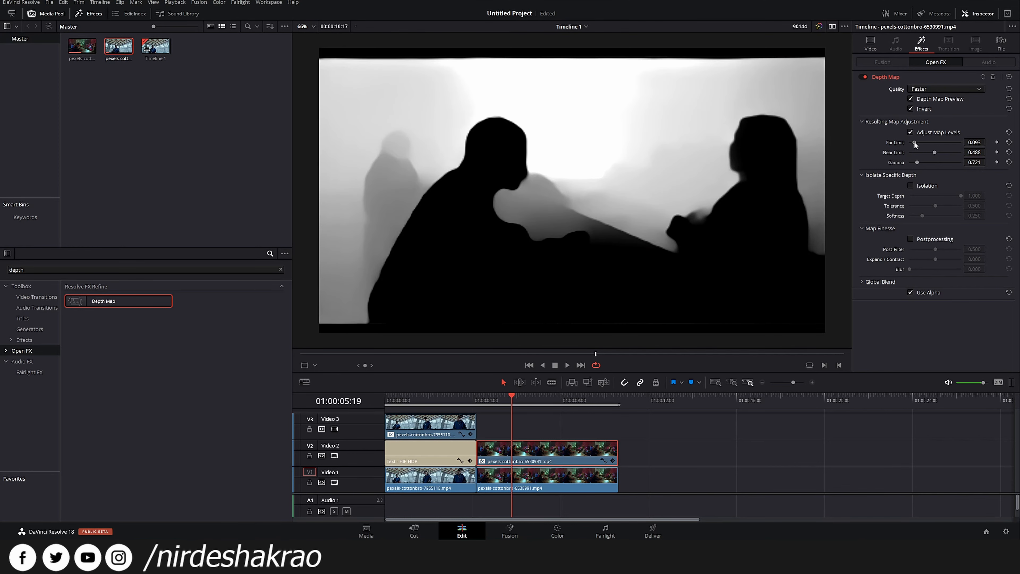
key("ctrl+s")
Step: Turn off the Depth Map preview and set the bar clip's Far Limit to 0.000 and Near Limit to 0.178
left_click(911, 100)
key("ctrl+s")
mouse_move(916, 143)
left_mouse_down()
mouse_move(953, 146)
mouse_move(911, 145)
mouse_move(946, 150)
mouse_move(909, 152)
mouse_move(920, 155)
left_mouse_up()
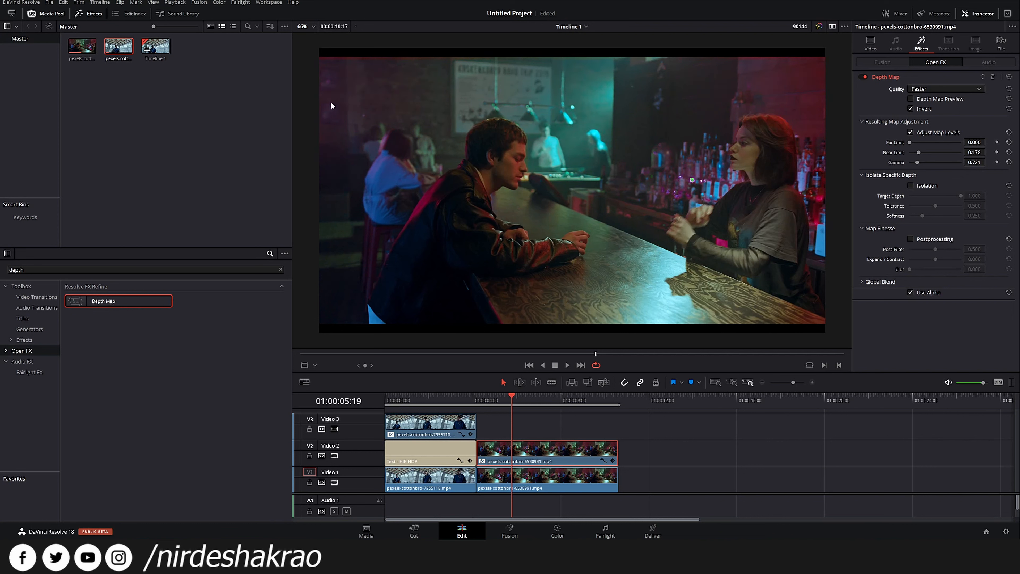
Step: Set the bar clip's Depth Map Near Limit to 0.442 and Gamma to 1.698, and toggle the Video 2 track to compare the result
mouse_move(921, 153)
left_mouse_down()
mouse_move(974, 163)
mouse_move(912, 162)
mouse_move(964, 168)
mouse_move(932, 153)
left_mouse_up()
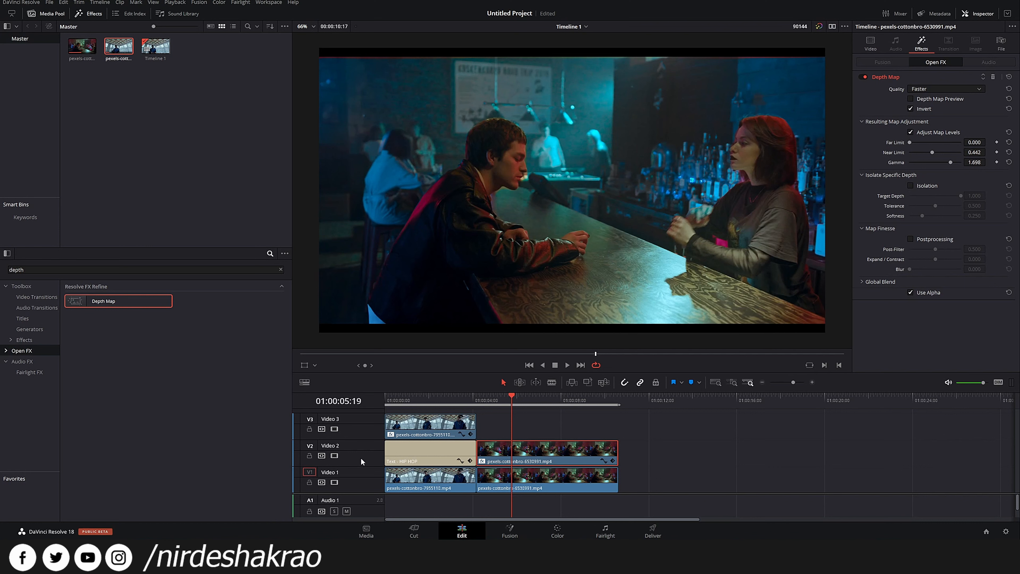
left_click(335, 455)
left_click(335, 455)
Step: Set the bar clip's Depth Map Quality to Better and toggle Postprocessing on and off to compare the mask edges
left_click(927, 87)
left_click(930, 106)
left_click(911, 240)
left_click(911, 240)
left_click(911, 240)
left_click(911, 241)
left_click(911, 240)
left_click(911, 241)
Step: Enable Postprocessing in the bar clip's Depth Map, comparing the edges around the man and woman with it on and off
scroll(536, 178, "up", 5)
left_click_drag(594, 216, 642, 231)
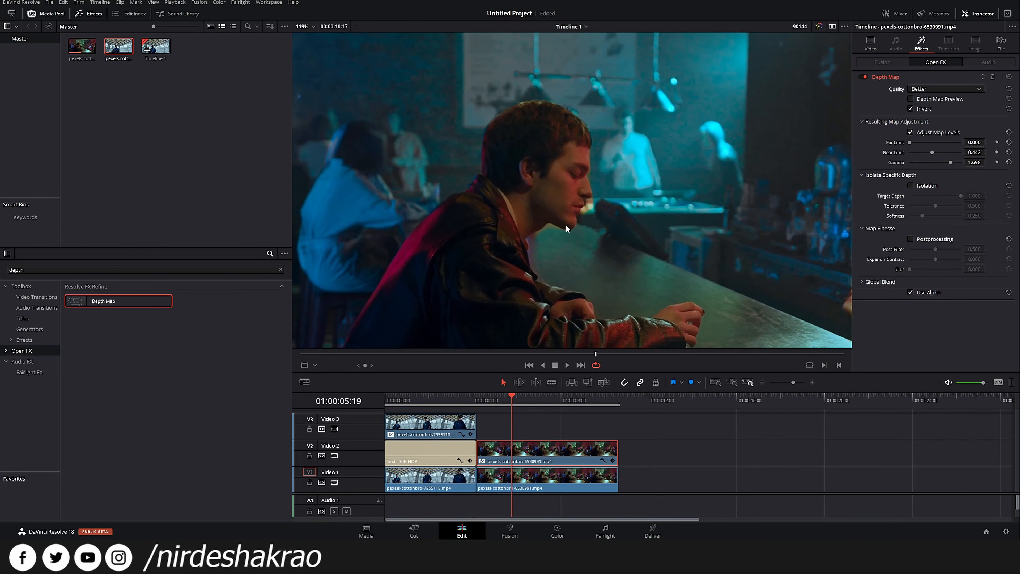
left_click(910, 239)
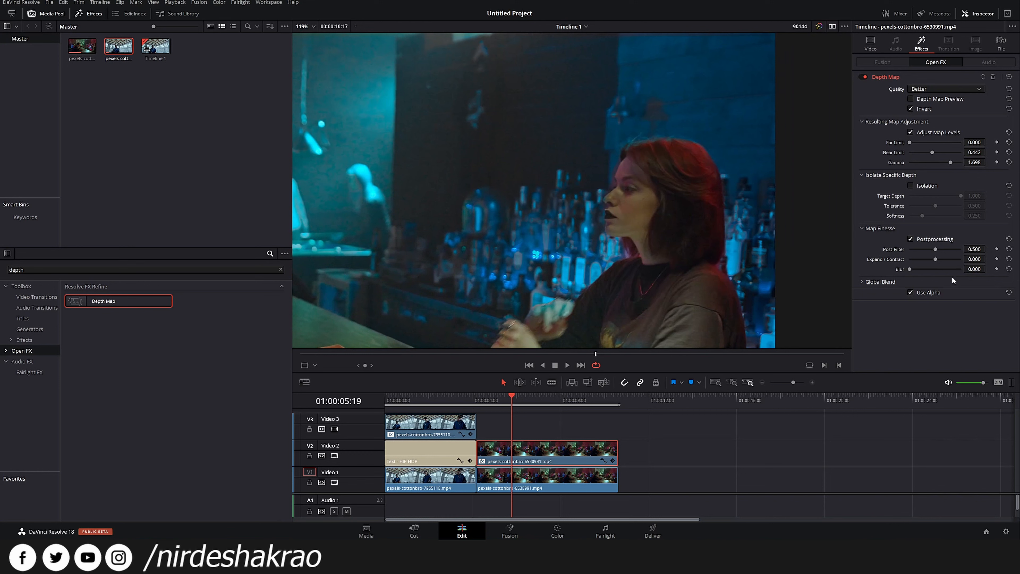
left_click(910, 239)
left_click(910, 240)
left_click(911, 240)
left_click(910, 239)
scroll(611, 265, "down", 4)
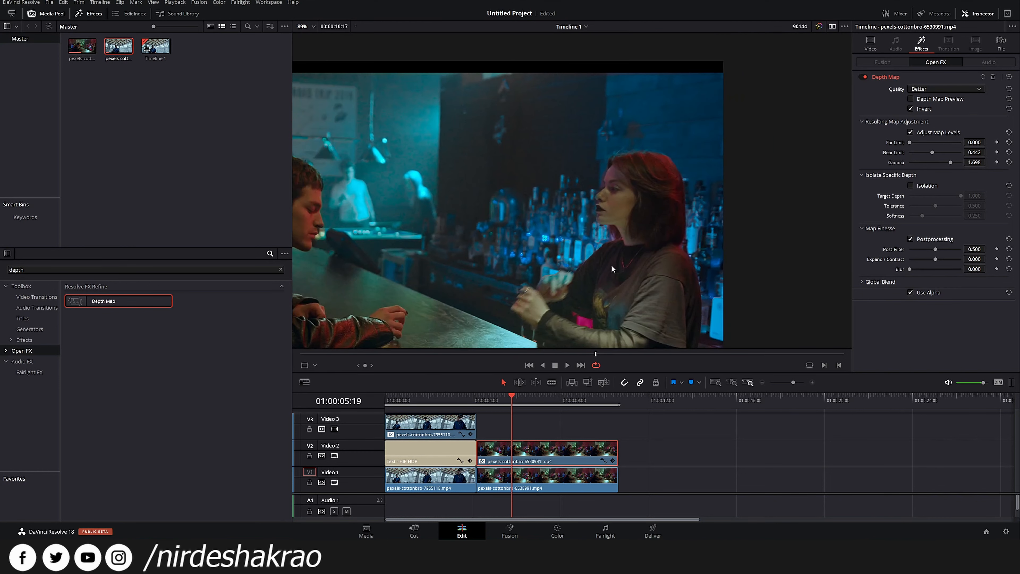
scroll(722, 232, "down", 2)
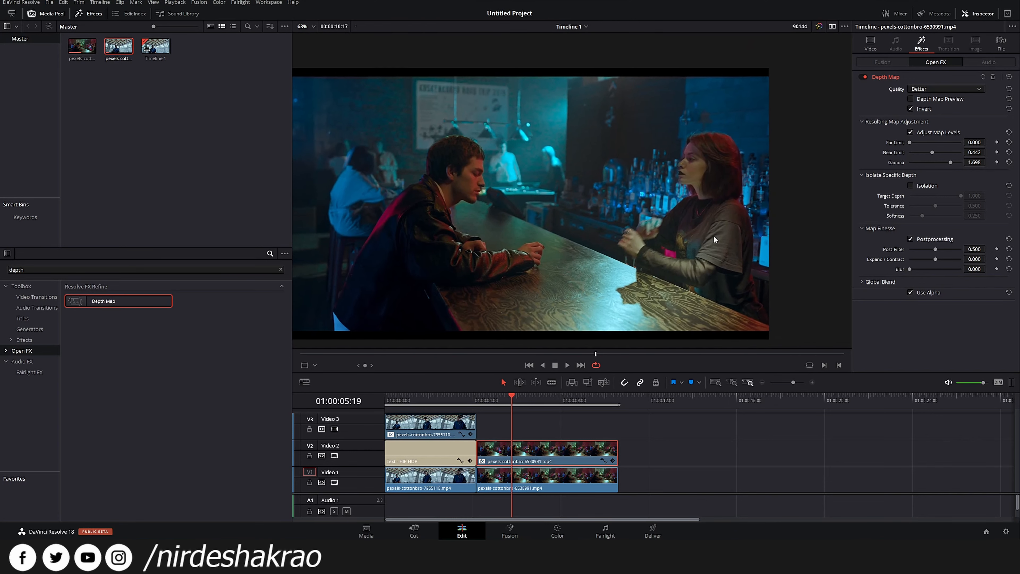
Step: Compare the bar clip with and without the background grade by toggling the Video 2 track, and save the project
left_click(335, 457)
left_click(334, 457)
left_click(335, 457)
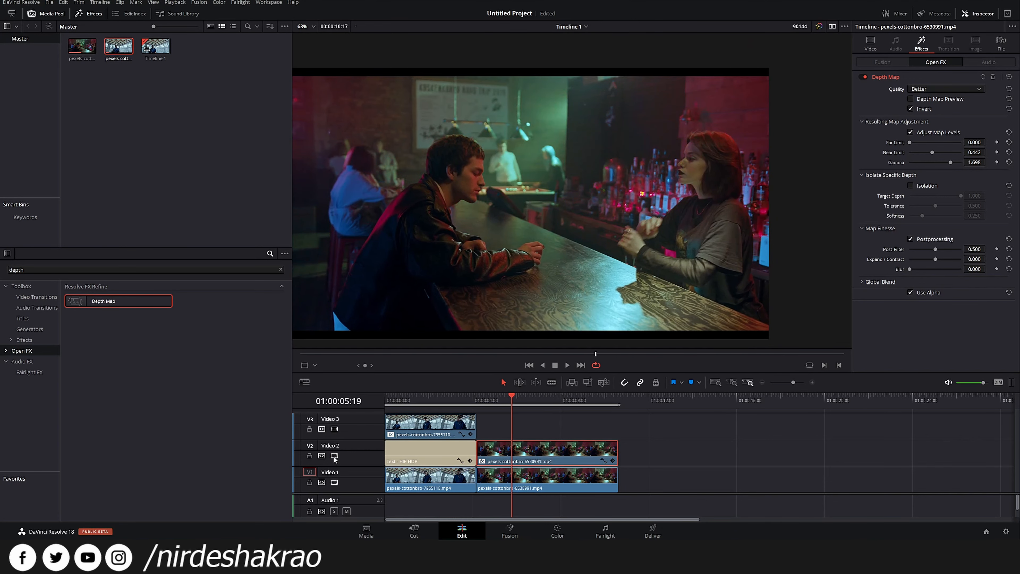
key("ctrl+s")
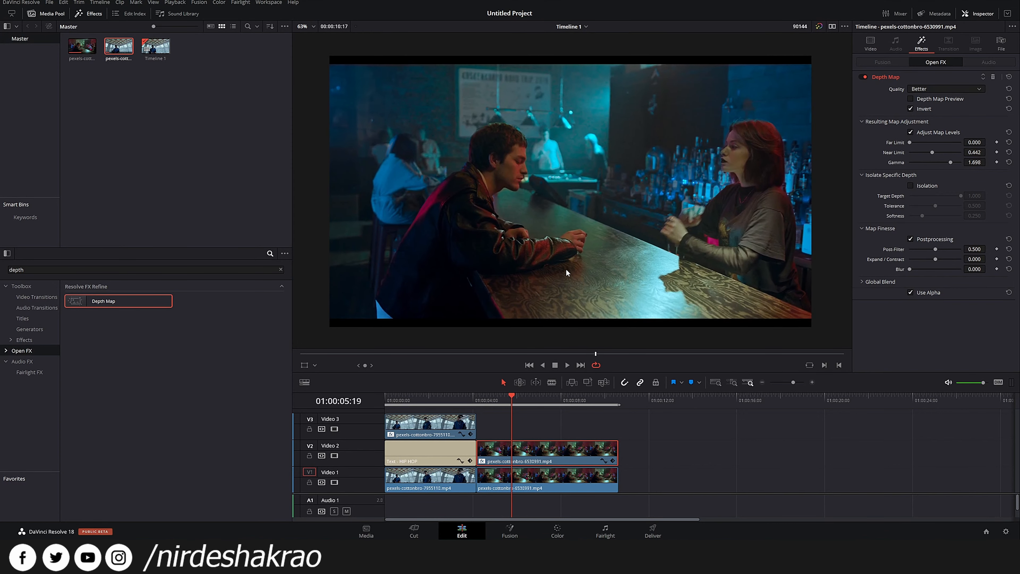
scroll(542, 244, "up", 1)
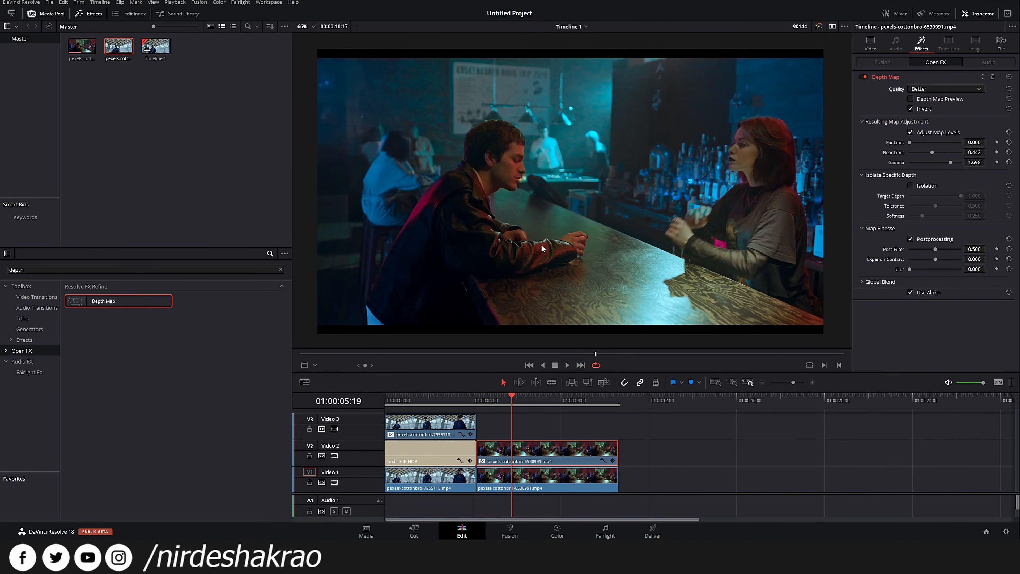
left_click(334, 456)
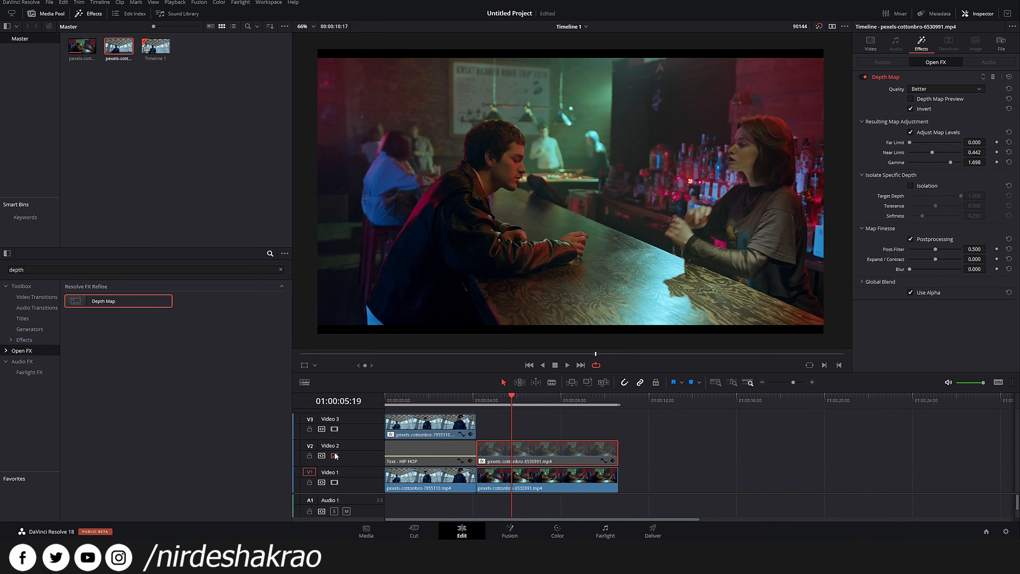
left_click(334, 456)
left_click(335, 457)
left_click(335, 457)
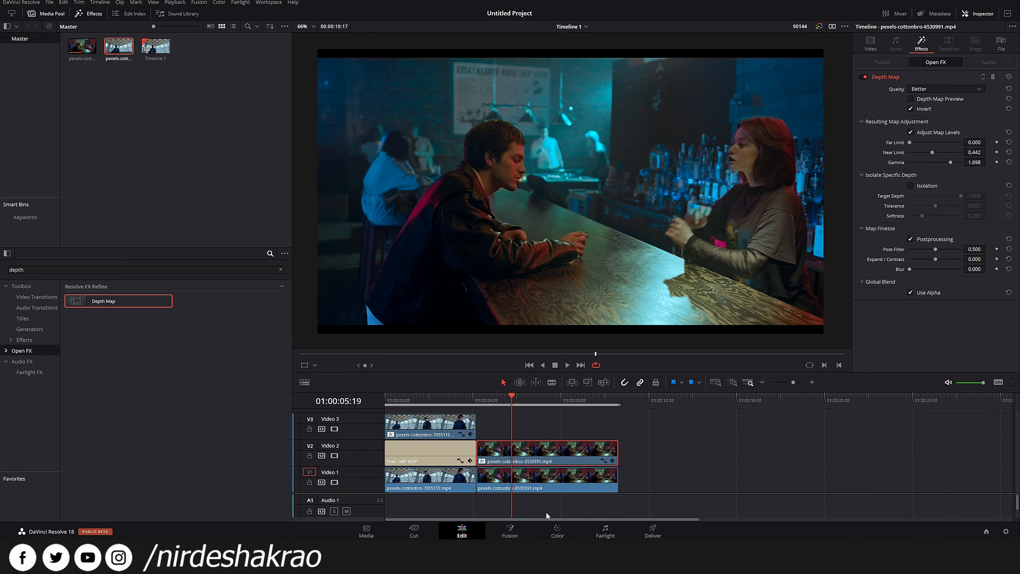
Step: Add a serial node to the bar clip's grade on the Color page and raise its Blur Radius to 1.28
key("shift+6")
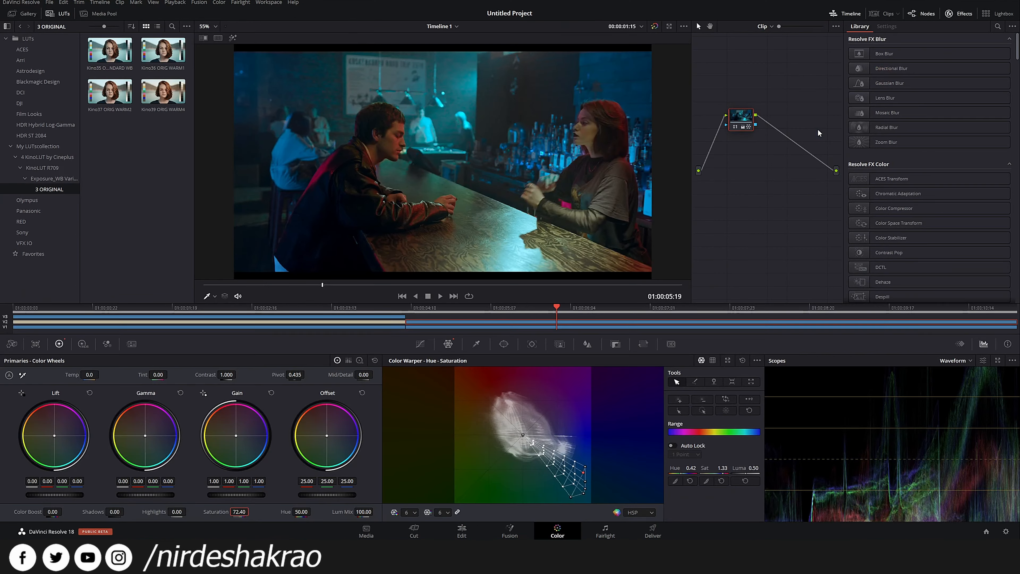
key("alt+s")
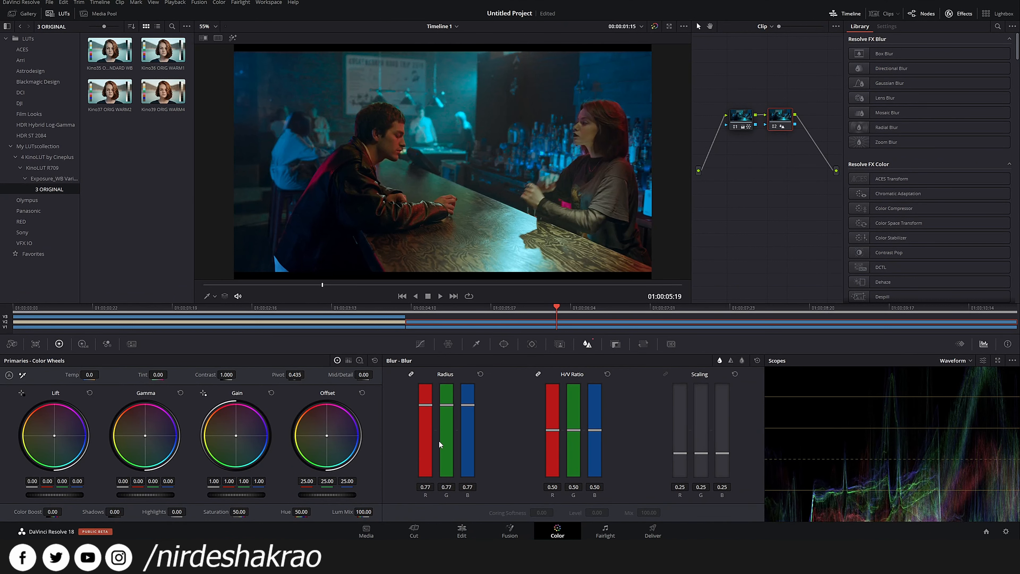
scroll(438, 441, "up", 10)
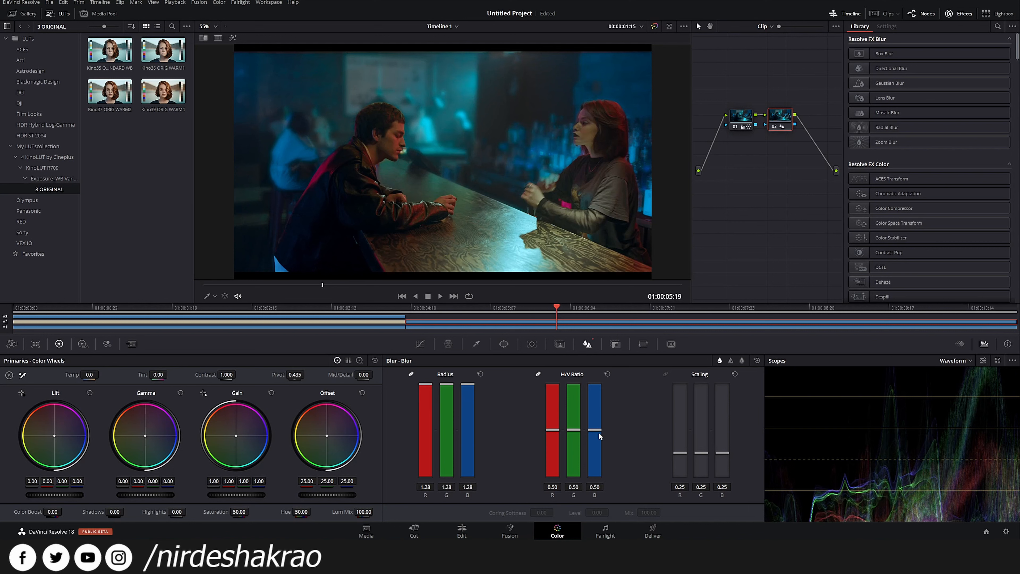
Step: Lower the Depth Map Gamma to 0.837 and Near Limit to 0.132 on the Edit page, toggling the Video 2 track to compare
left_click(462, 532)
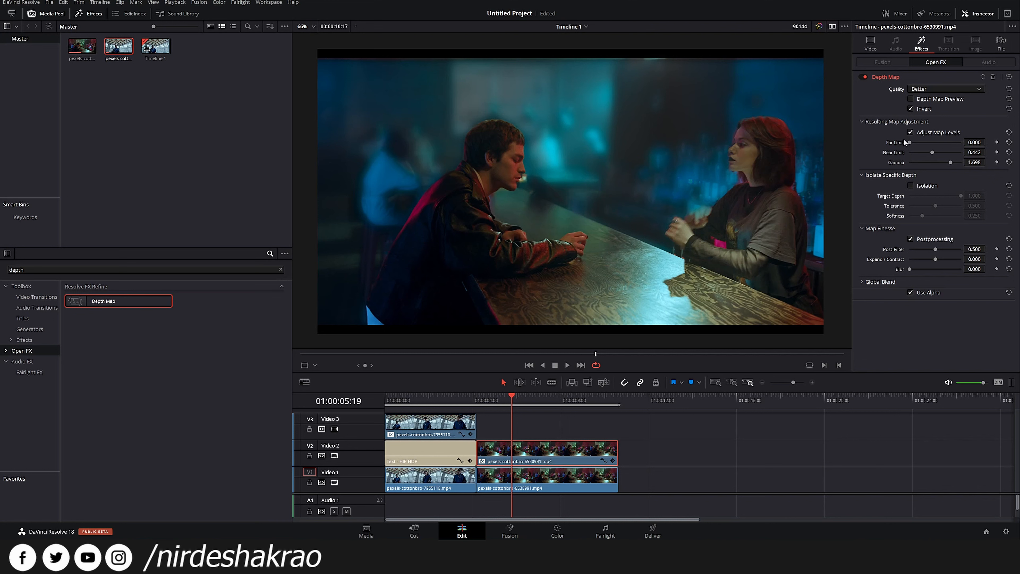
mouse_move(917, 144)
left_mouse_down()
mouse_move(947, 152)
mouse_move(918, 146)
mouse_move(930, 158)
mouse_move(920, 161)
mouse_move(931, 142)
mouse_move(906, 143)
left_mouse_up()
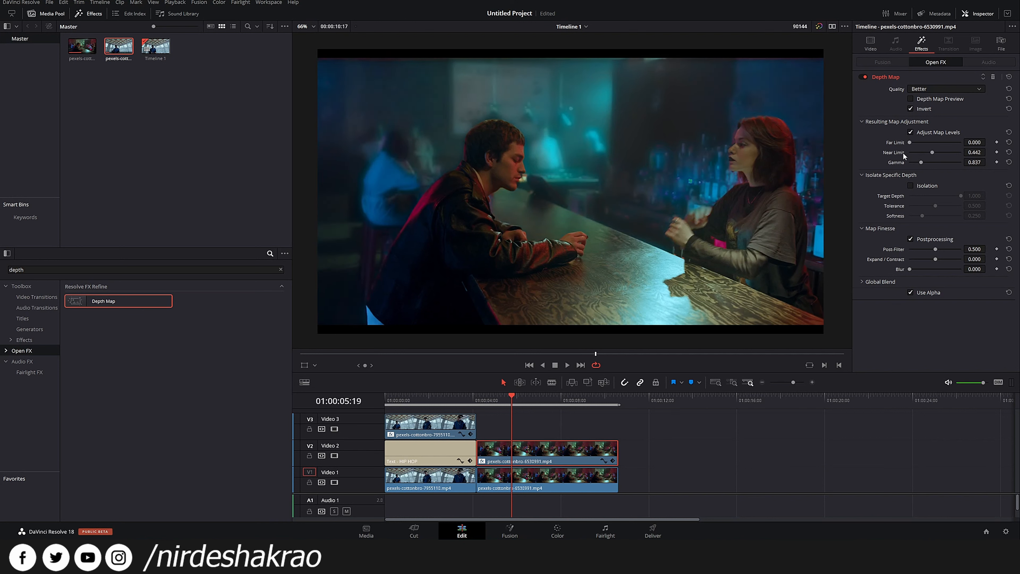
left_click_drag(931, 153, 917, 153)
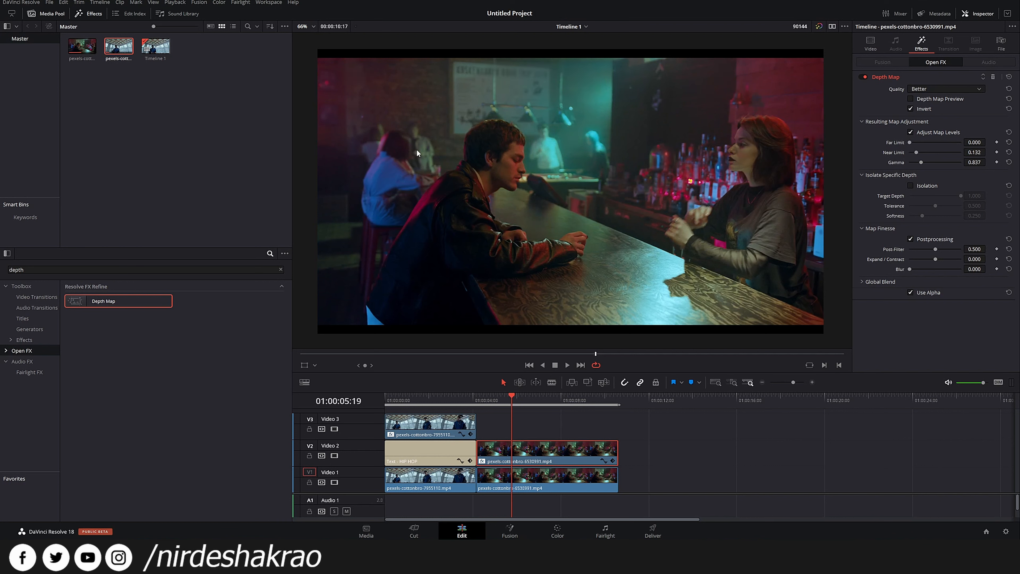
left_click(337, 456)
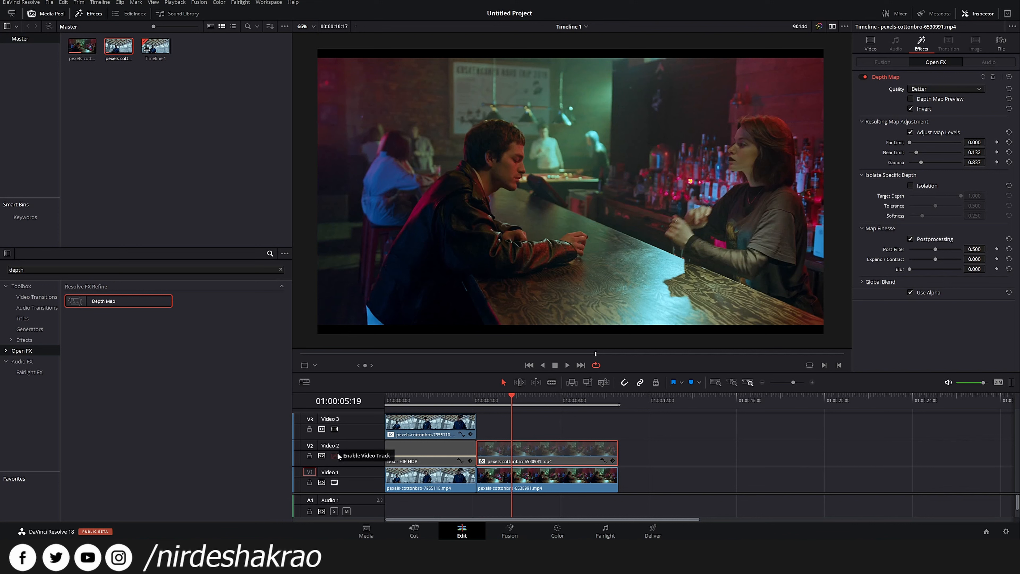
left_click(337, 455)
left_click(336, 458)
left_click(336, 457)
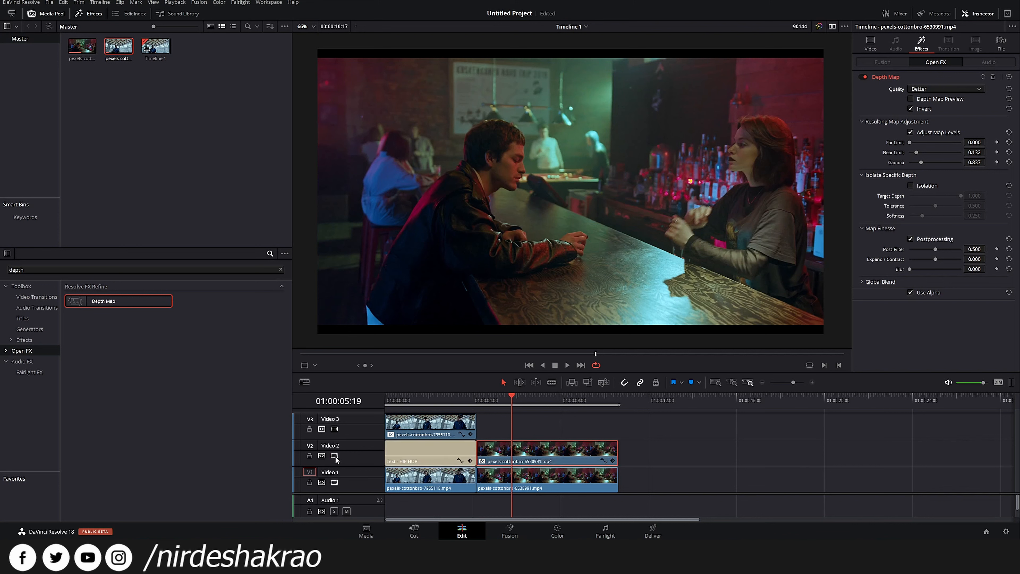
left_click(336, 457)
left_click(336, 458)
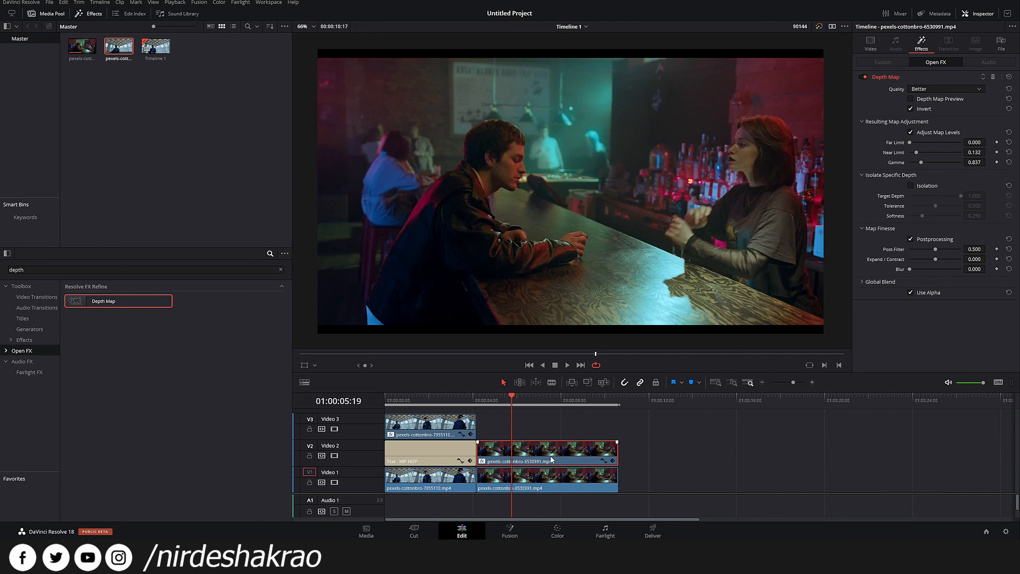
Step: Undo the background blur and the last Depth Map Gamma and Near Limit changes on the bar clip
key("alt+2")
key("alt+2")
key("alt+2")
key("alt+2")
key("ctrl+z")
key("ctrl+z")
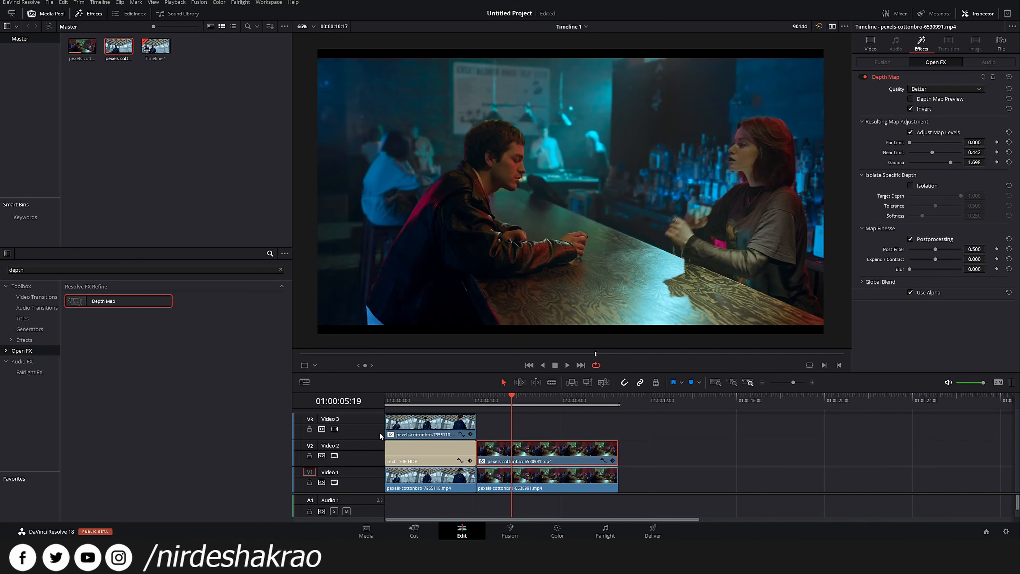
Step: Toggle the Video 2 track to check the teal background grade against the original shot, and save the project
left_click(334, 455)
left_click(334, 455)
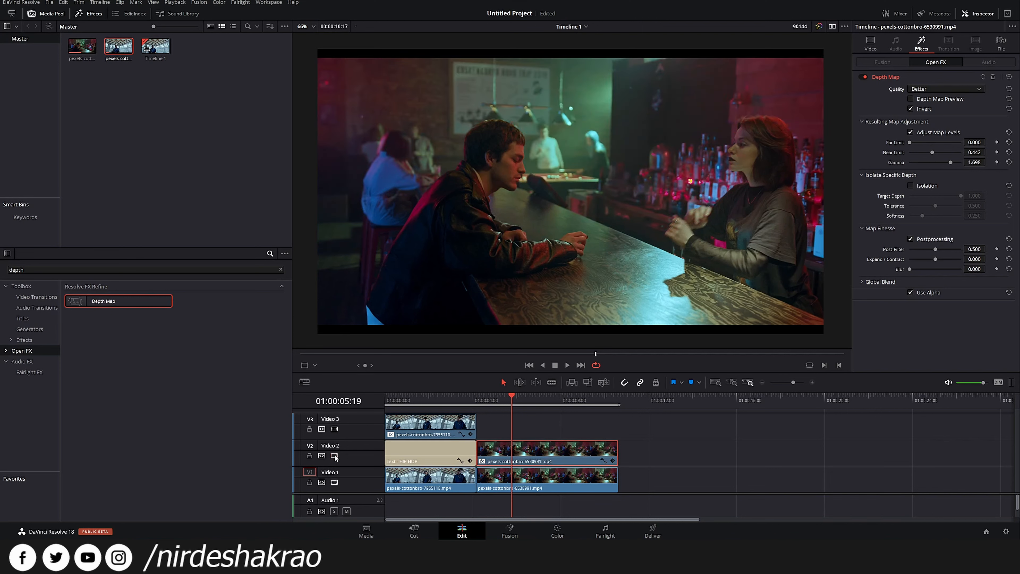
key("ctrl+s")
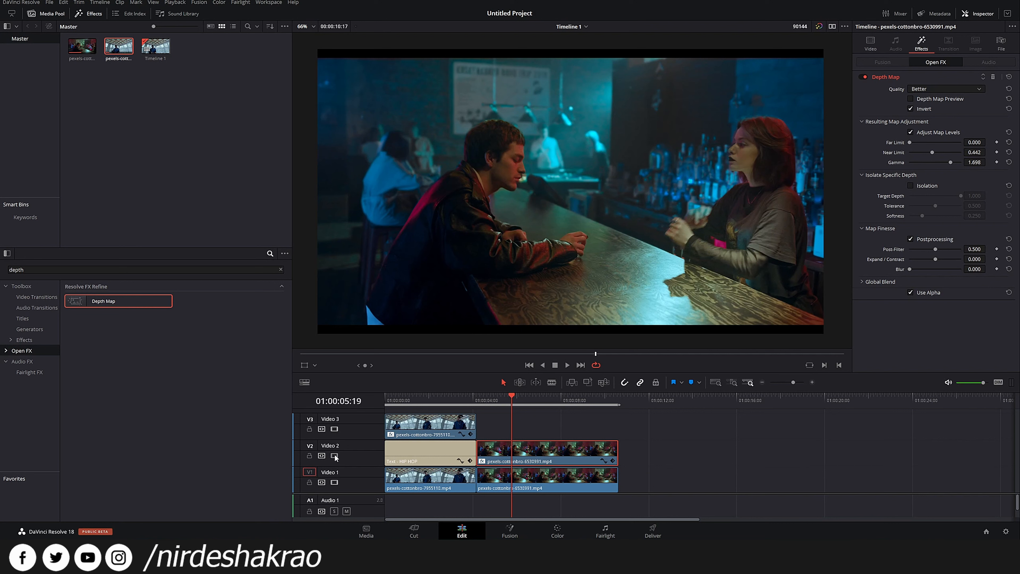
left_click(334, 456)
left_click(334, 455)
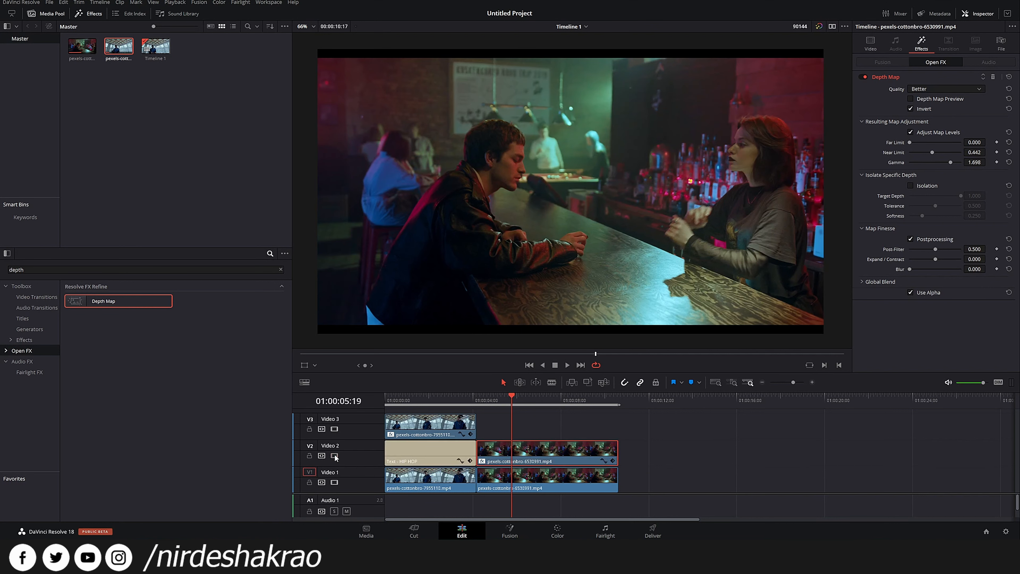
key("ctrl+s")
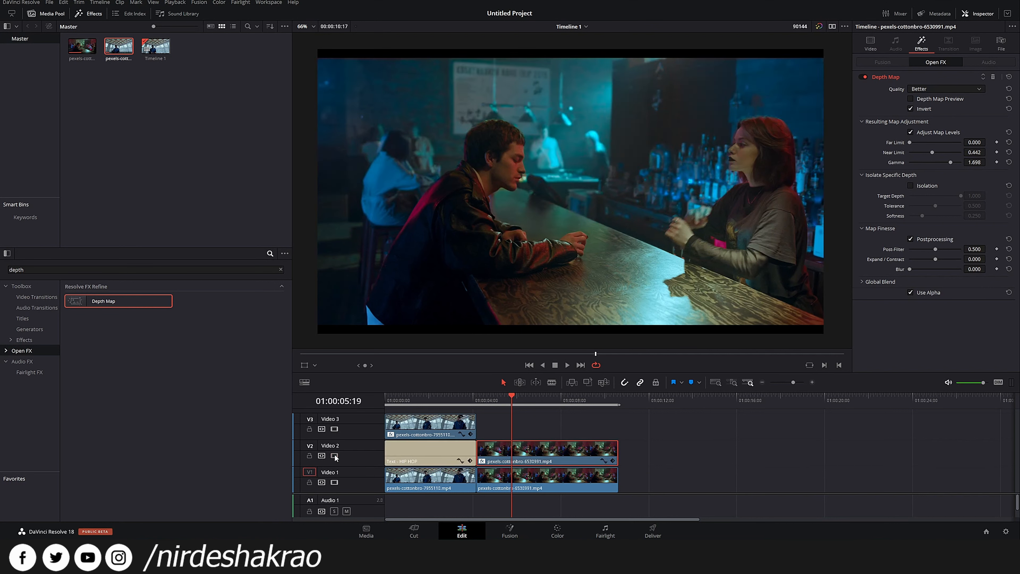